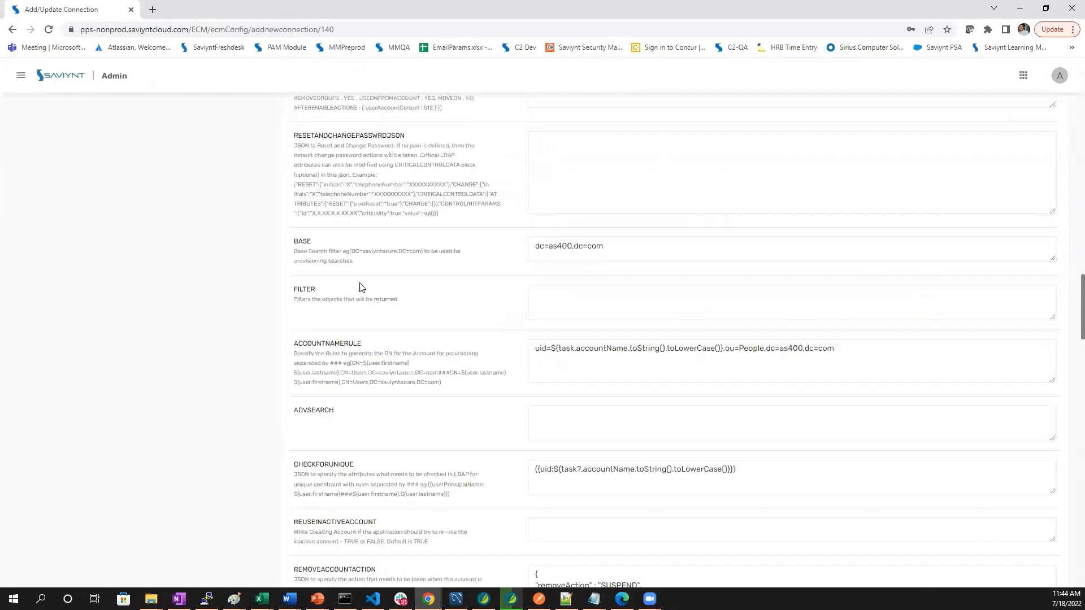
# - Review the AS400 connection's remaining parameters through PAM_CONFIG, and save and test the connection
pyautogui.scroll(-1, 363, 288)
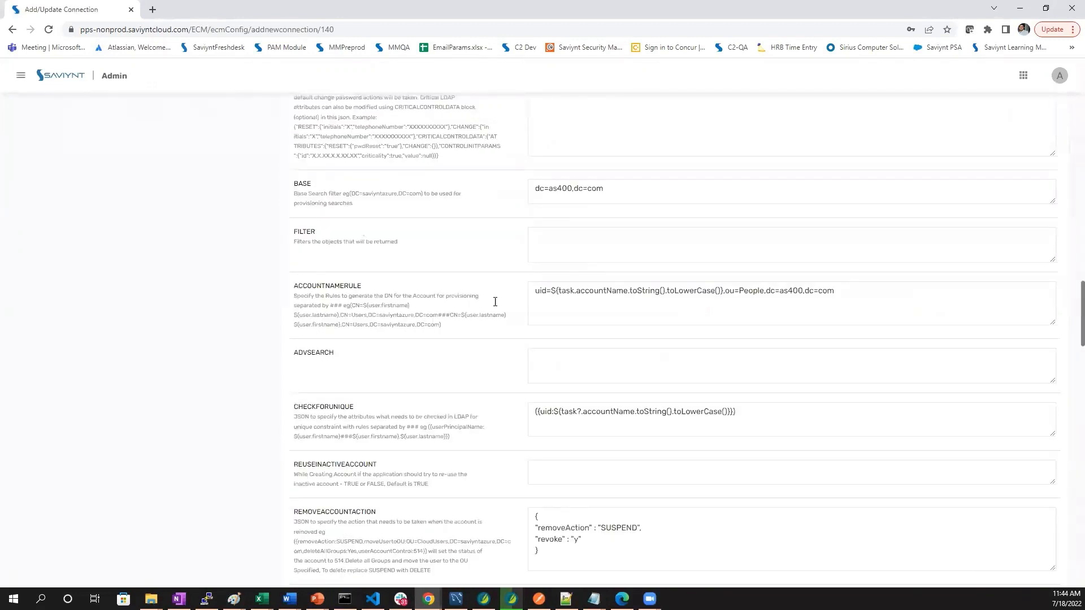
pyautogui.scroll(-2, 495, 302)
pyautogui.scroll(-1, 492, 304)
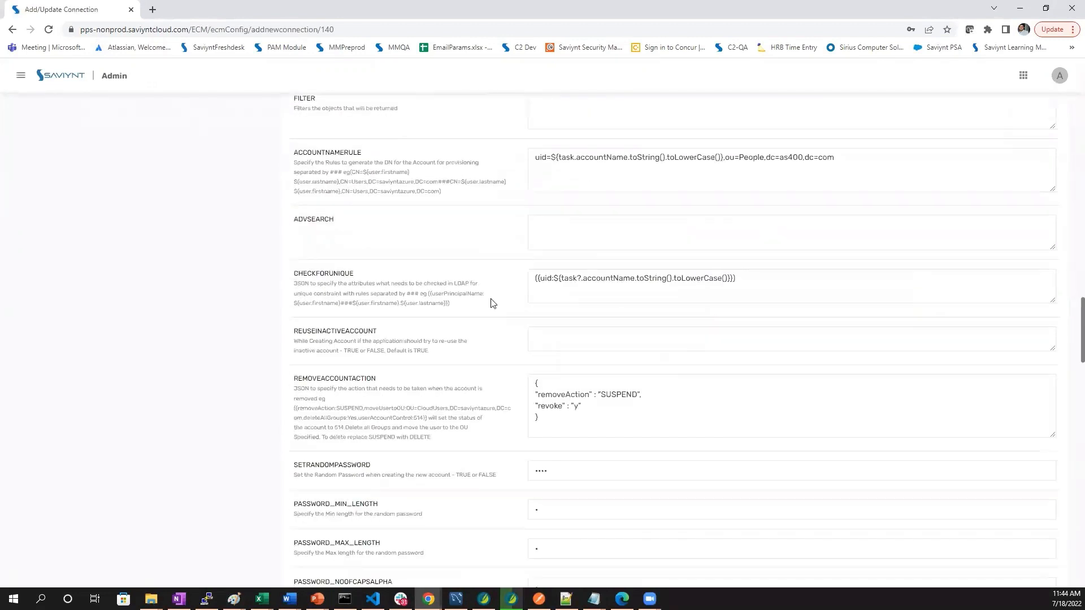
pyautogui.scroll(-3, 493, 304)
pyautogui.scroll(-6, 456, 289)
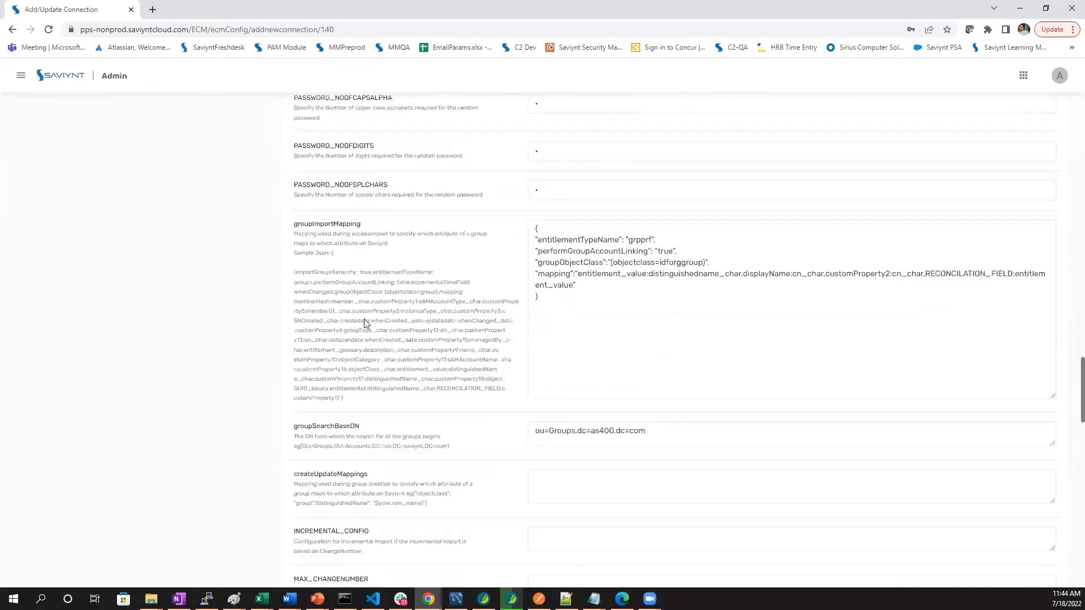
pyautogui.scroll(-8, 408, 338)
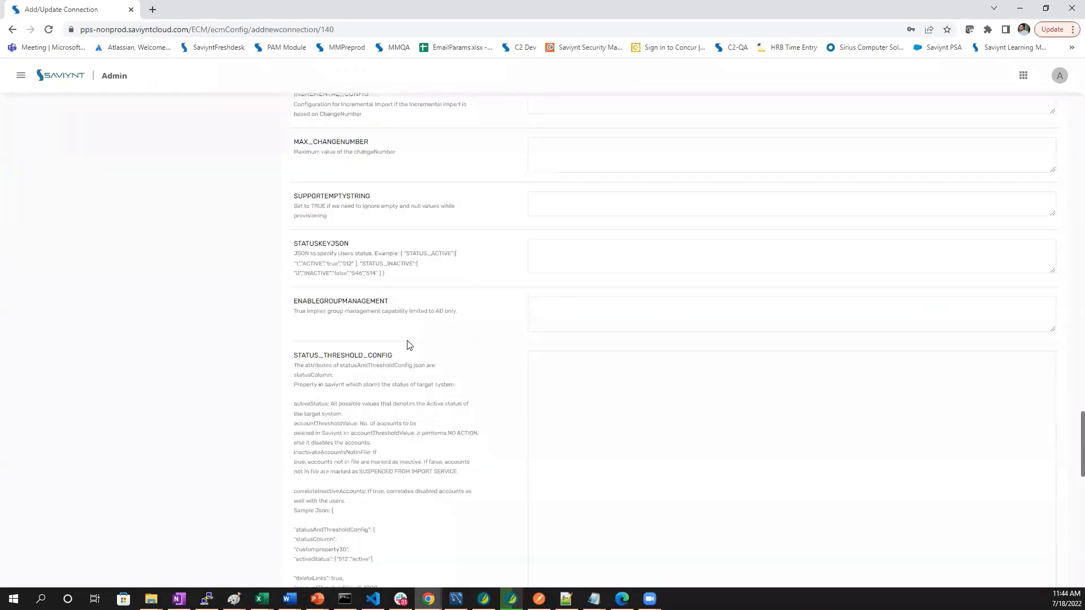
pyautogui.scroll(-4, 410, 346)
pyautogui.scroll(-4, 409, 347)
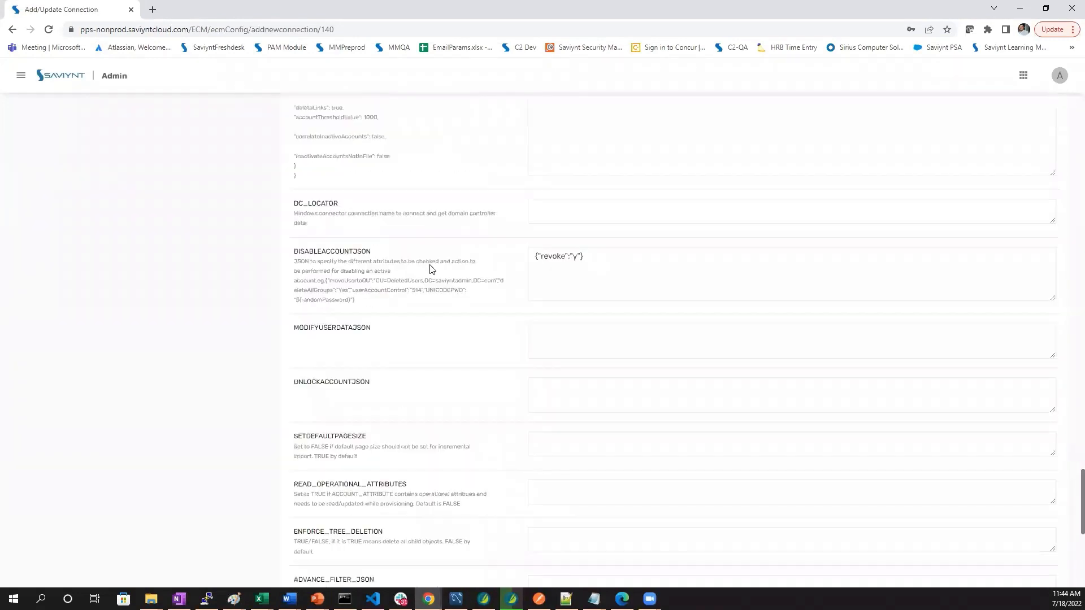
pyautogui.scroll(-4, 432, 268)
pyautogui.scroll(-4, 410, 294)
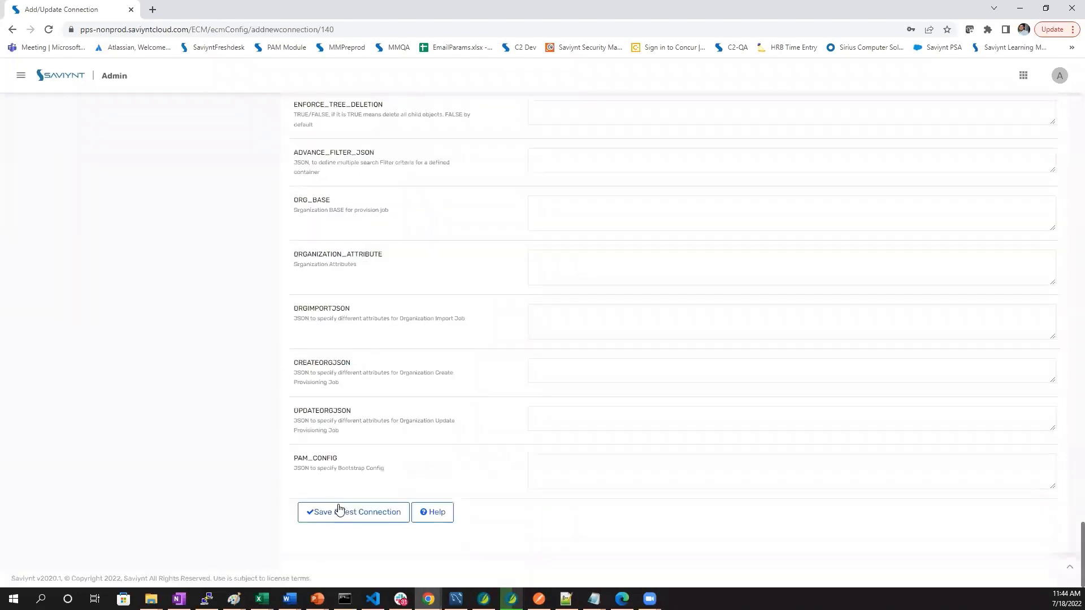
pyautogui.click(339, 512)
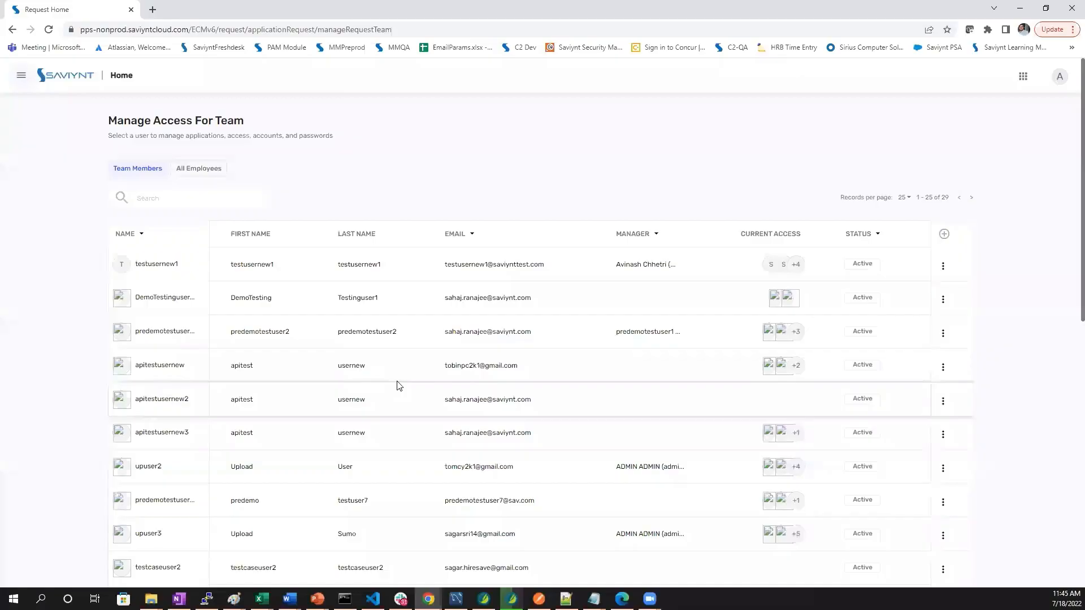
# - Open team member mtsuper's access management and start a new access request
pyautogui.scroll(-5, 399, 385)
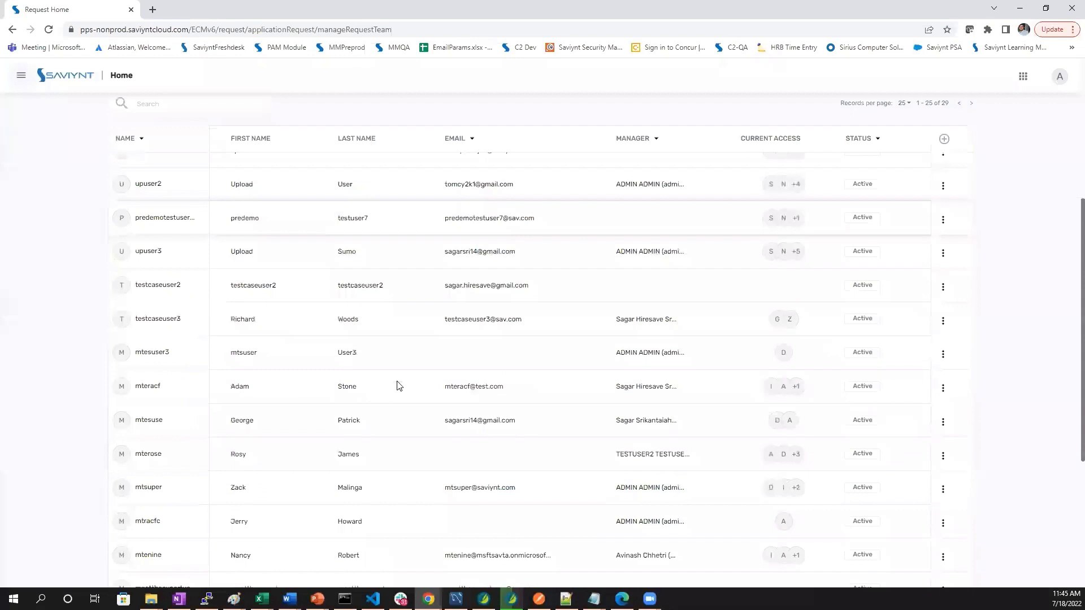
pyautogui.scroll(-2, 399, 386)
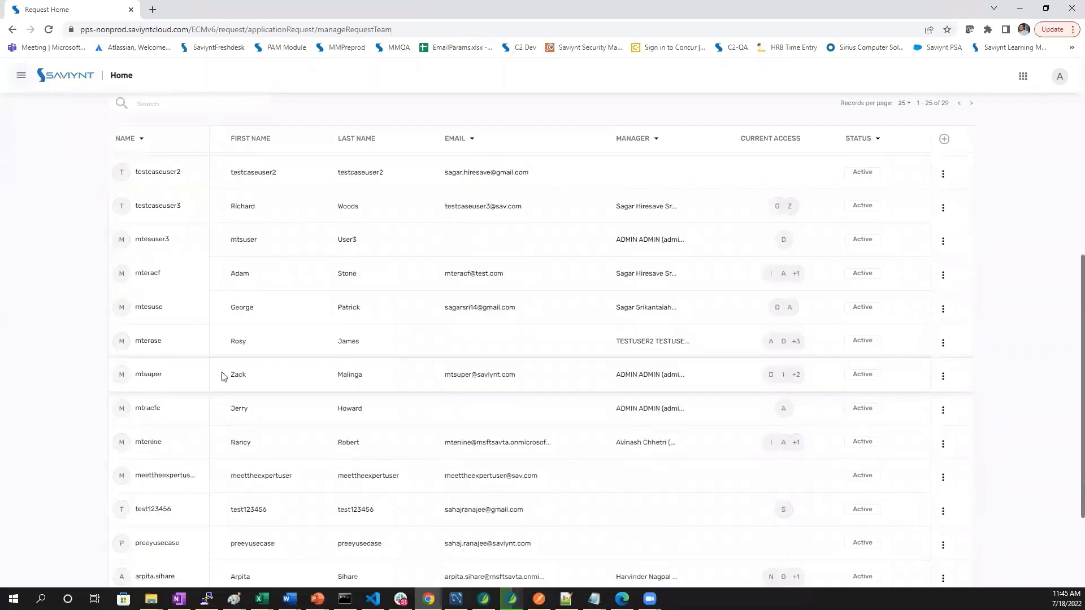
pyautogui.click(942, 382)
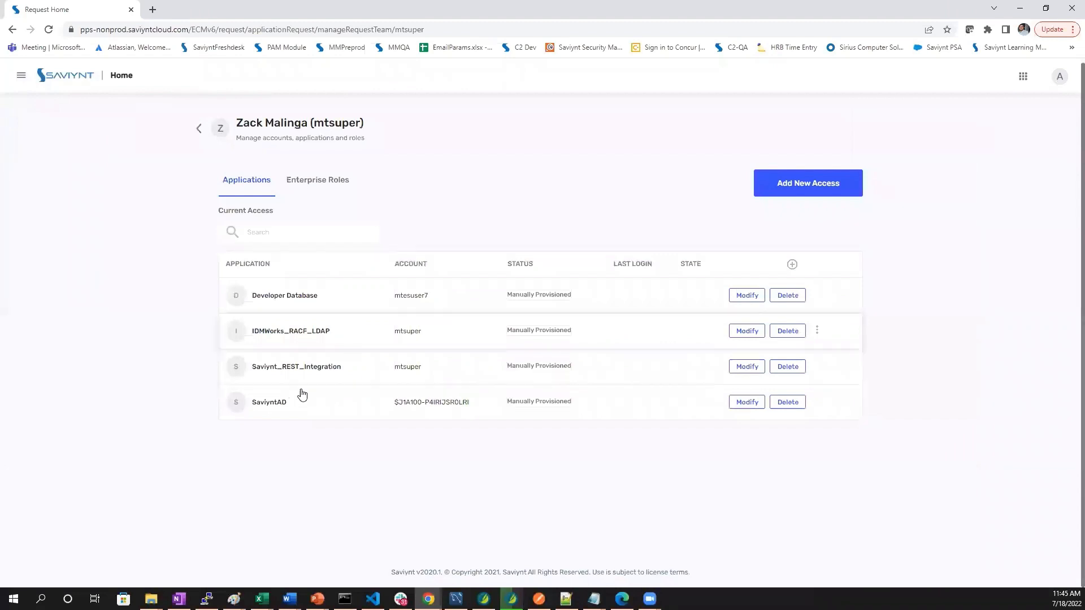
pyautogui.click(785, 187)
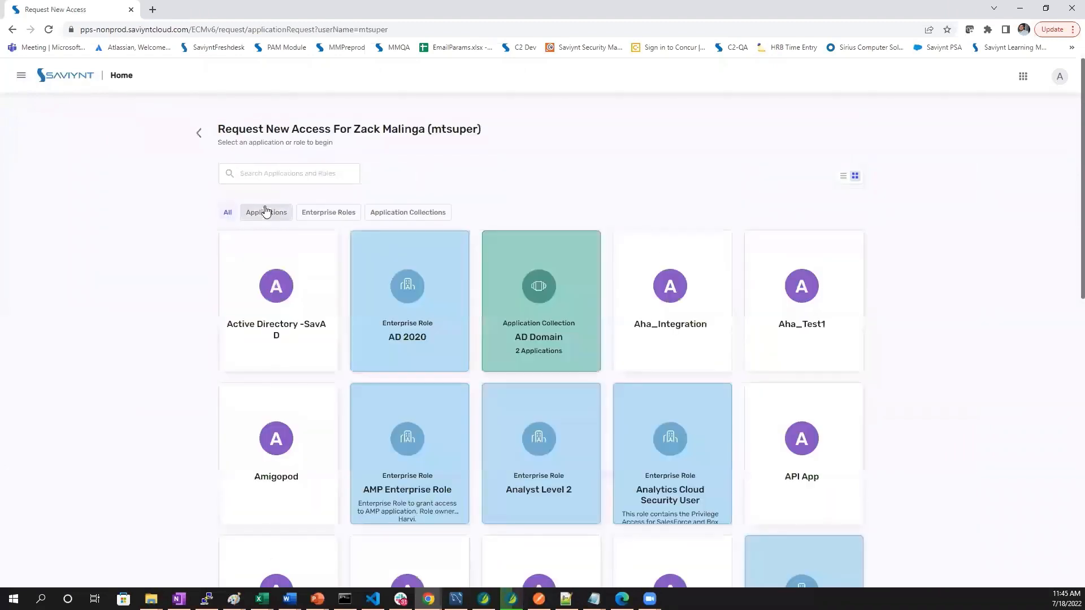
# - Search the requestable applications for 400 and open the AS400_Integrations account request for mtsuper
pyautogui.click(265, 211)
pyautogui.click(259, 172)
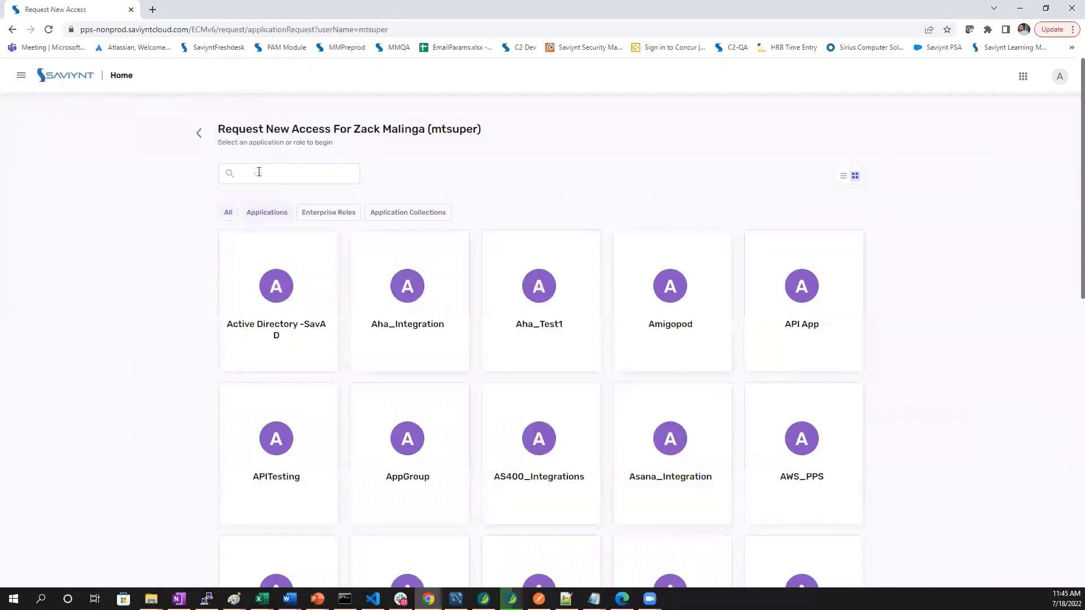
pyautogui.write('400')
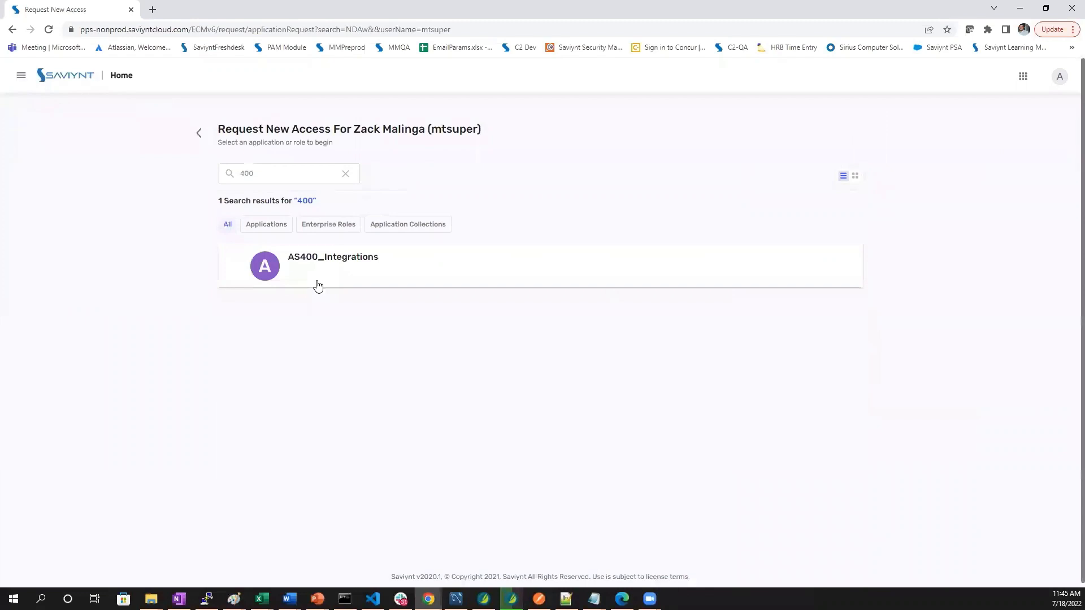
pyautogui.click(318, 286)
pyautogui.click(634, 168)
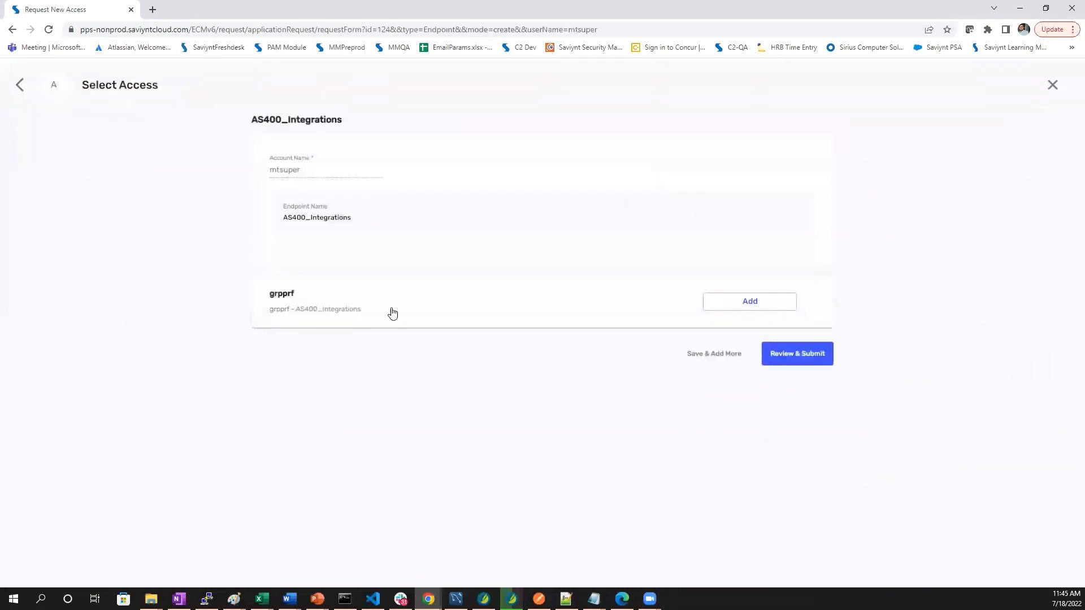
# - Review the AS400_Integrations request, accept the access confirmation statement, and submit it
pyautogui.click(793, 358)
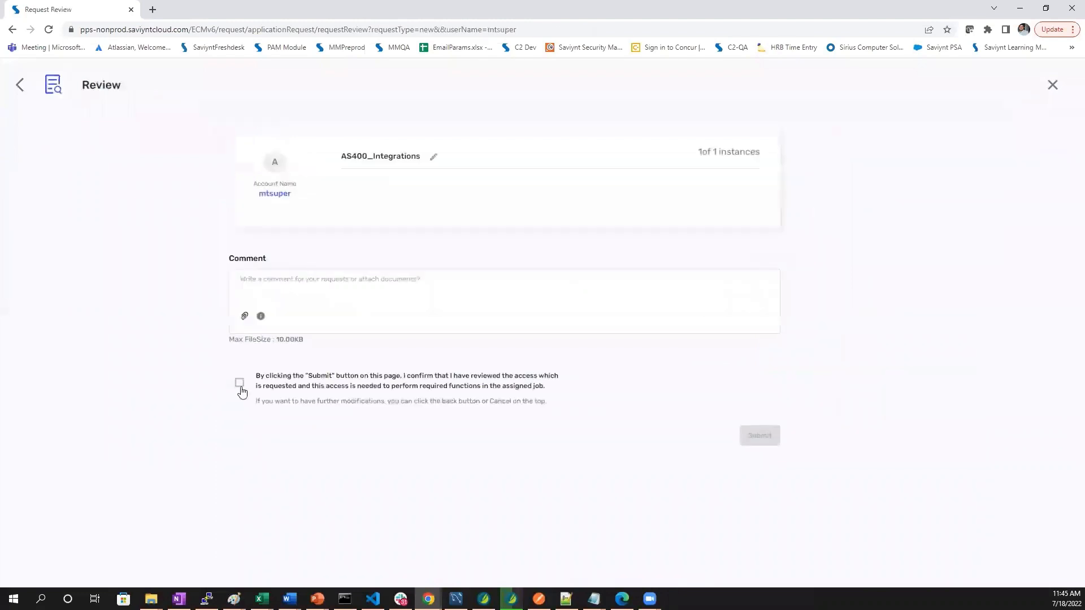
pyautogui.click(239, 383)
pyautogui.click(759, 435)
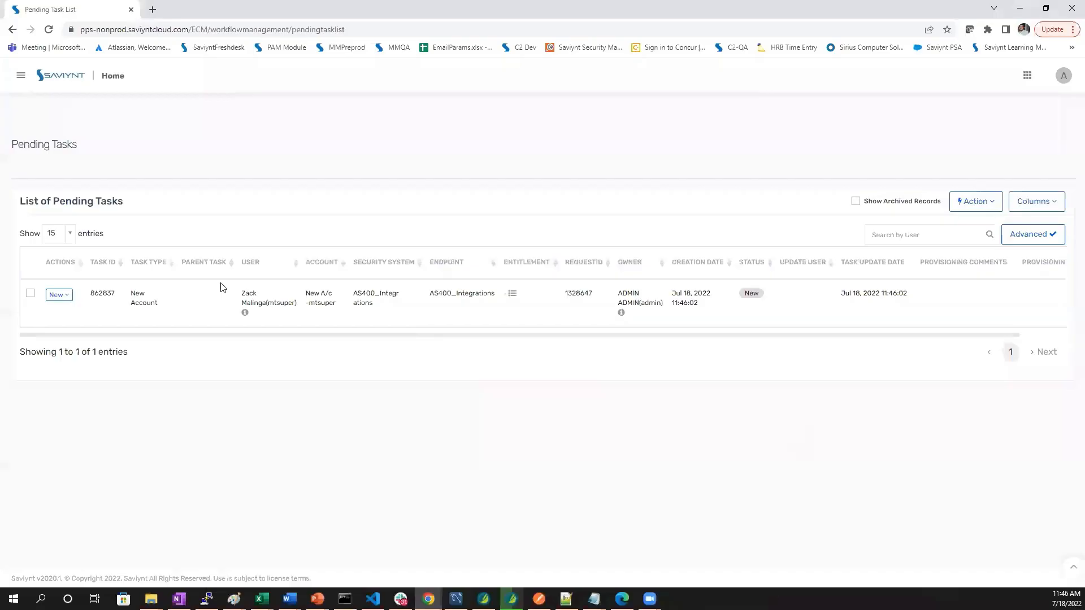
# - Examine the pending AS400_Integrations task's type, user and endpoint
pyautogui.moveTo(130, 291); pyautogui.dragTo(160, 306)
pyautogui.moveTo(275, 302); pyautogui.dragTo(242, 291)
pyautogui.moveTo(302, 309); pyautogui.dragTo(298, 305)
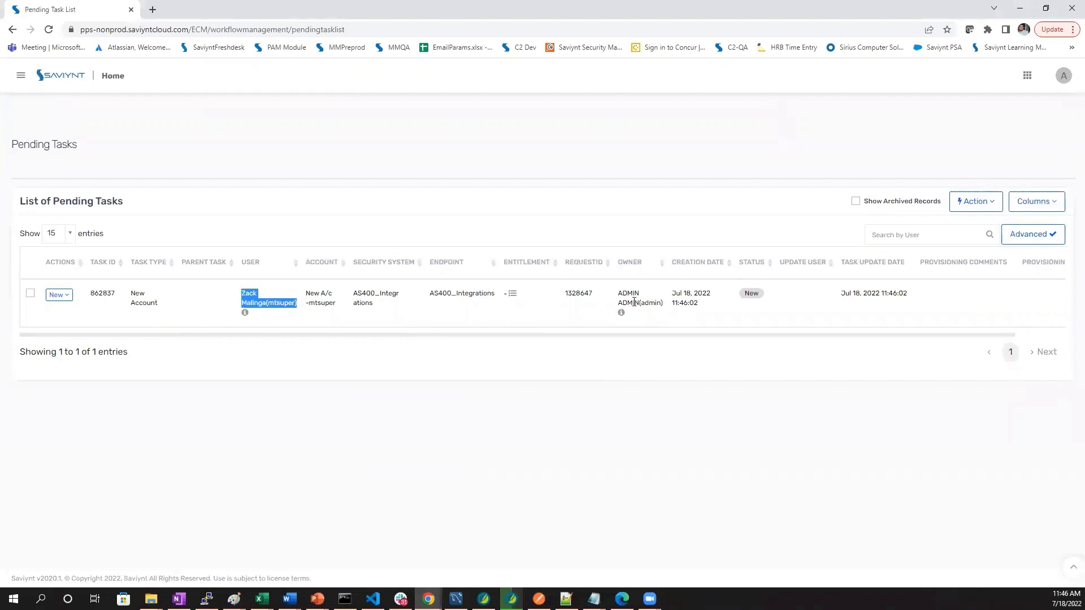
pyautogui.moveTo(421, 293); pyautogui.dragTo(498, 304)
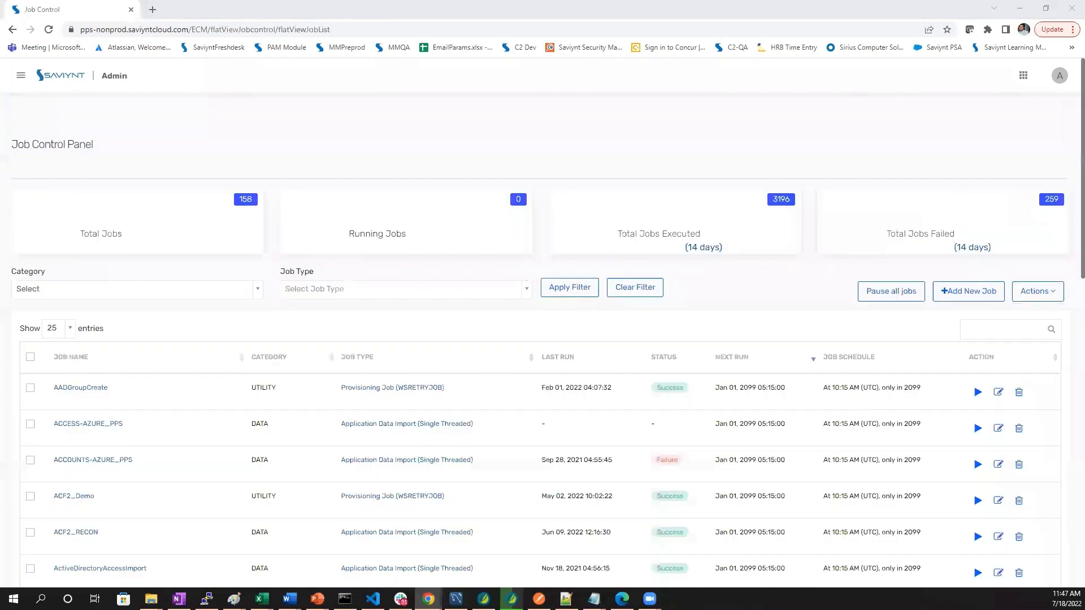
# - Search the job list for 400, check the trigger settings of AS_400_Prov_Job, and run that job
pyautogui.click(1000, 326)
pyautogui.write('4')
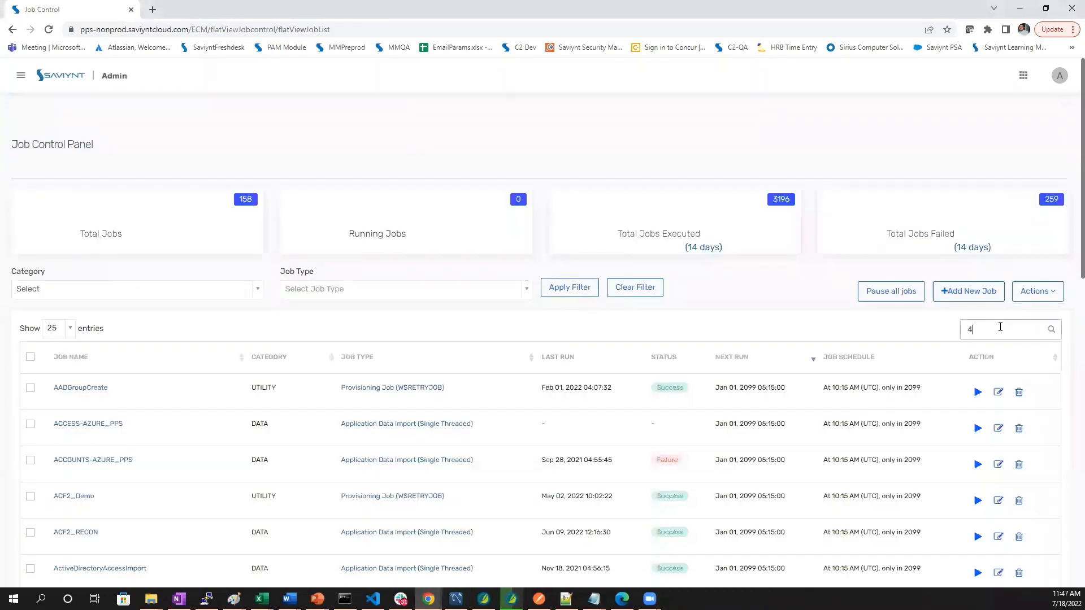
pyautogui.write('00')
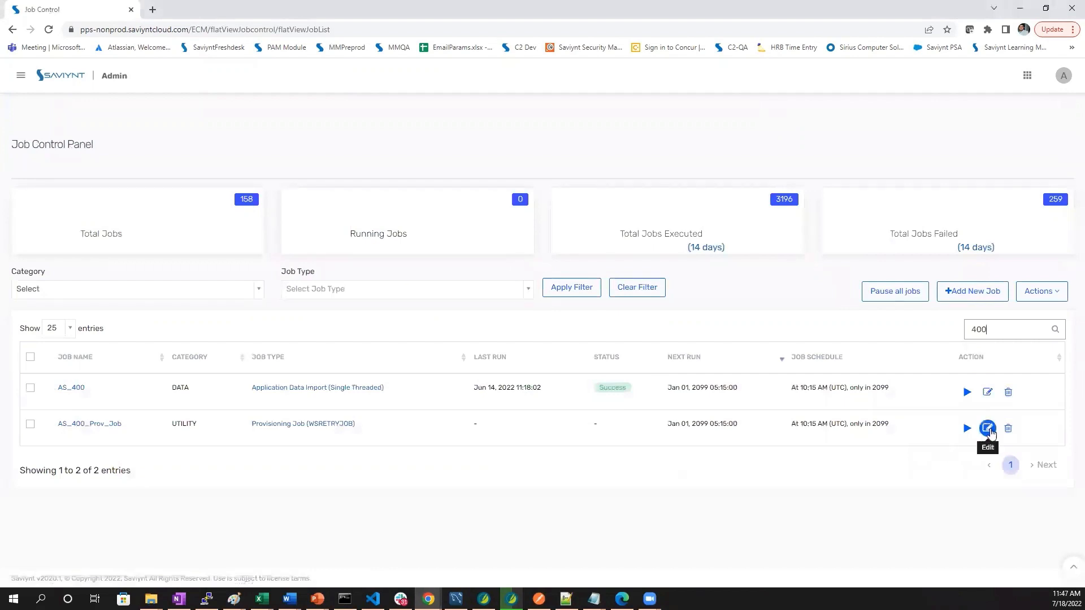
pyautogui.click(988, 429)
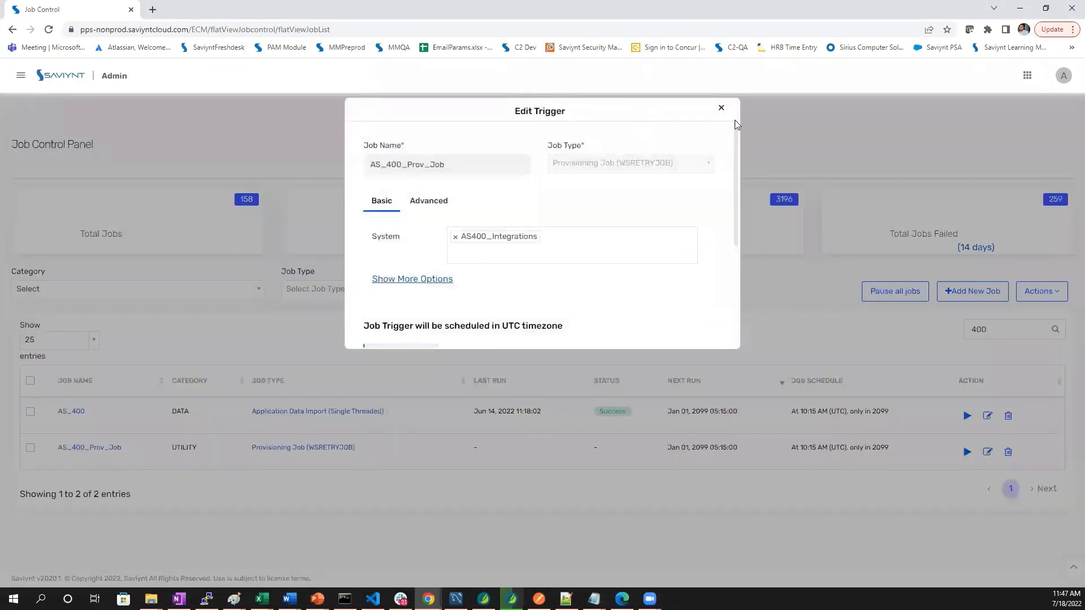
pyautogui.click(721, 107)
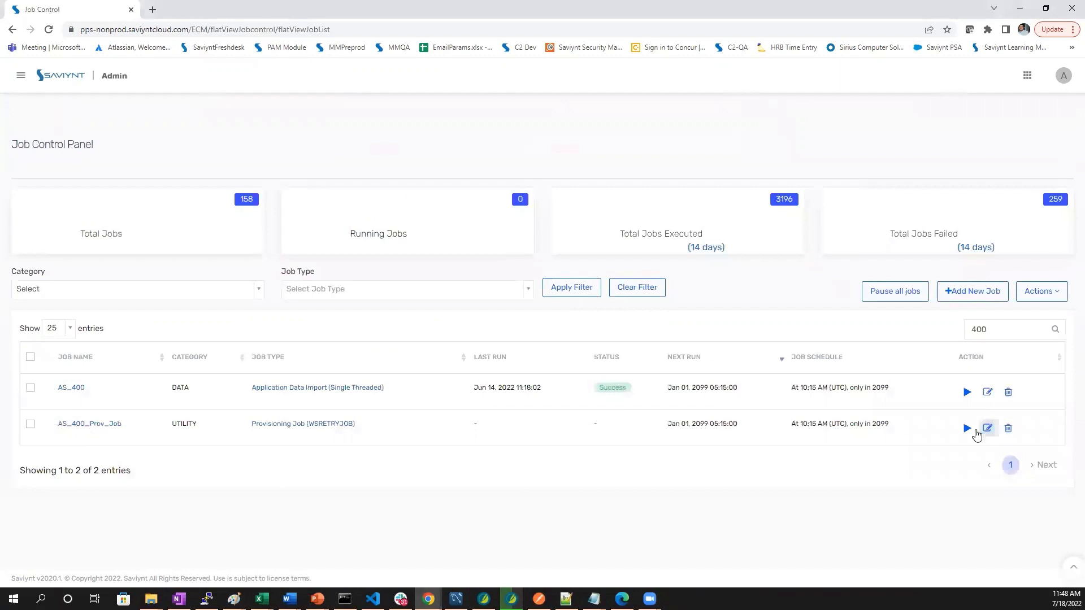
pyautogui.click(967, 429)
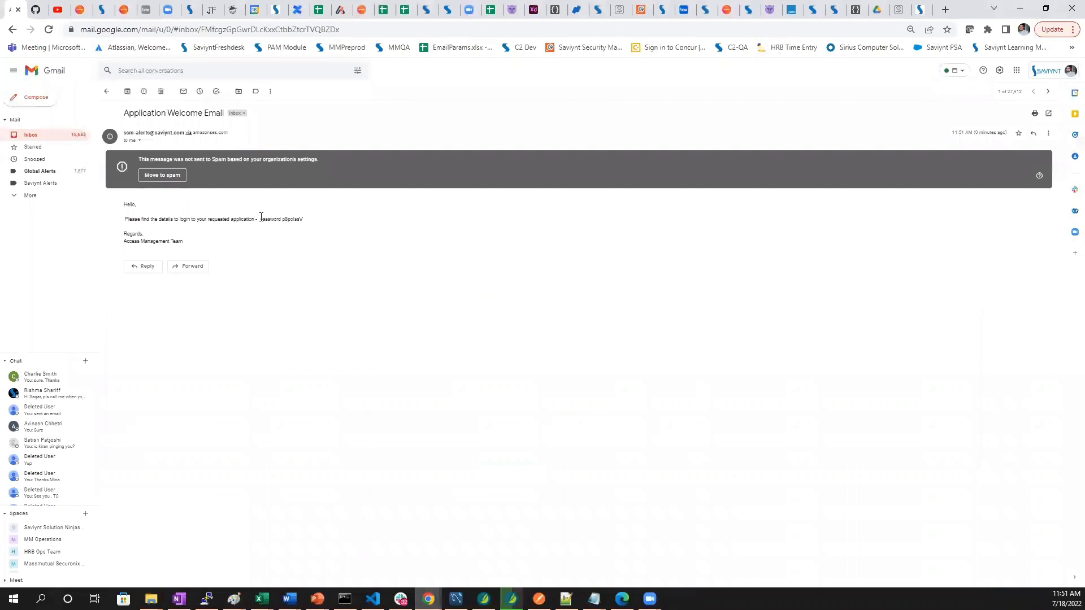
# - Highlight the generated account password in the Application Welcome Email in Gmail
pyautogui.moveTo(283, 219); pyautogui.dragTo(303, 220)
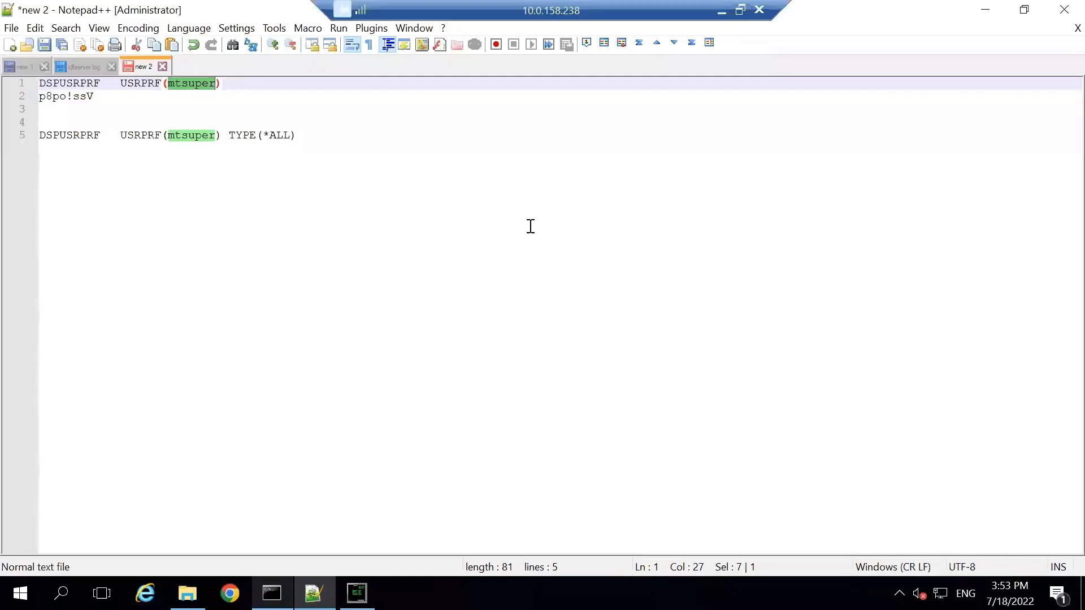
# - Copy DSPUSRPRF USRPRF(mtsuper) from the Notepad++ notes, run it in the tn5250 terminal, and return to the main menu after viewing the profile
pyautogui.click(233, 85)
pyautogui.hotkey('shift', 'Home')
pyautogui.hotkey('ctrl', 'c')
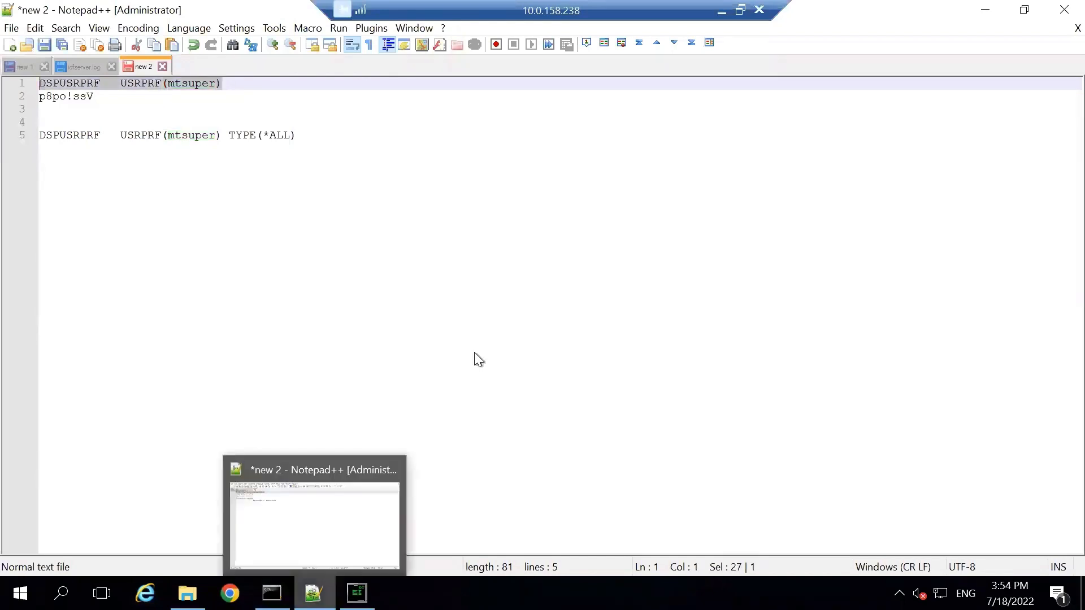
pyautogui.hotkey('alt', 'Tab')
pyautogui.hotkey('ctrl', 'v')
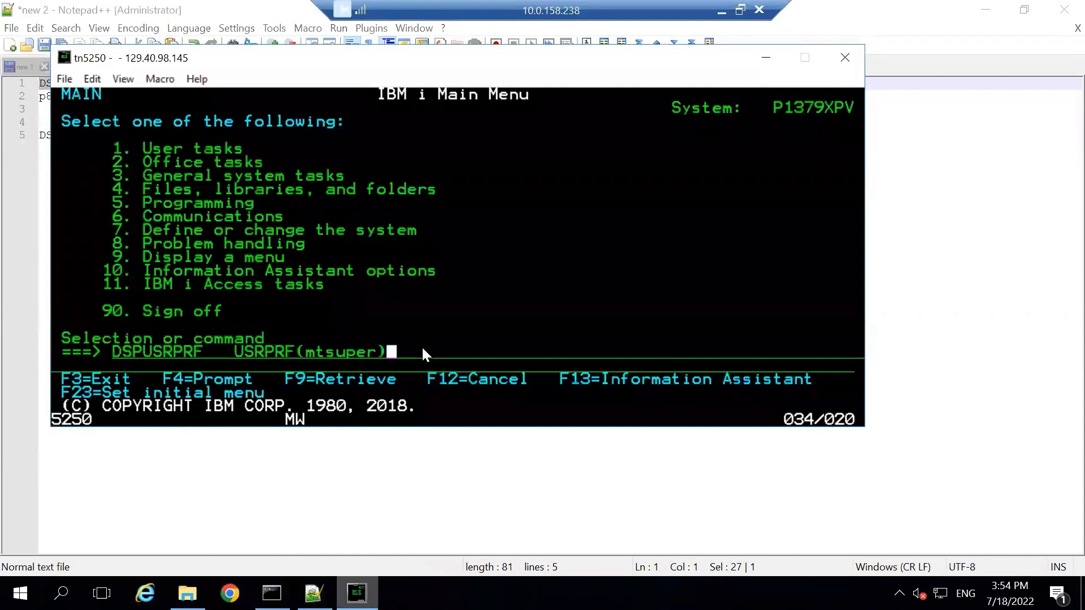
pyautogui.press('Return')
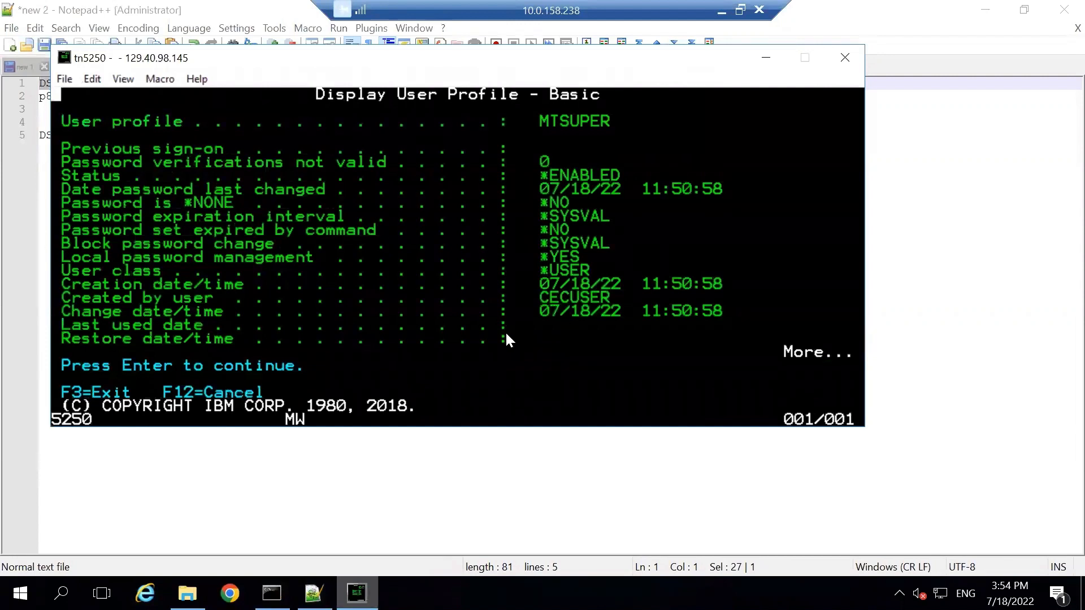
pyautogui.press('Return')
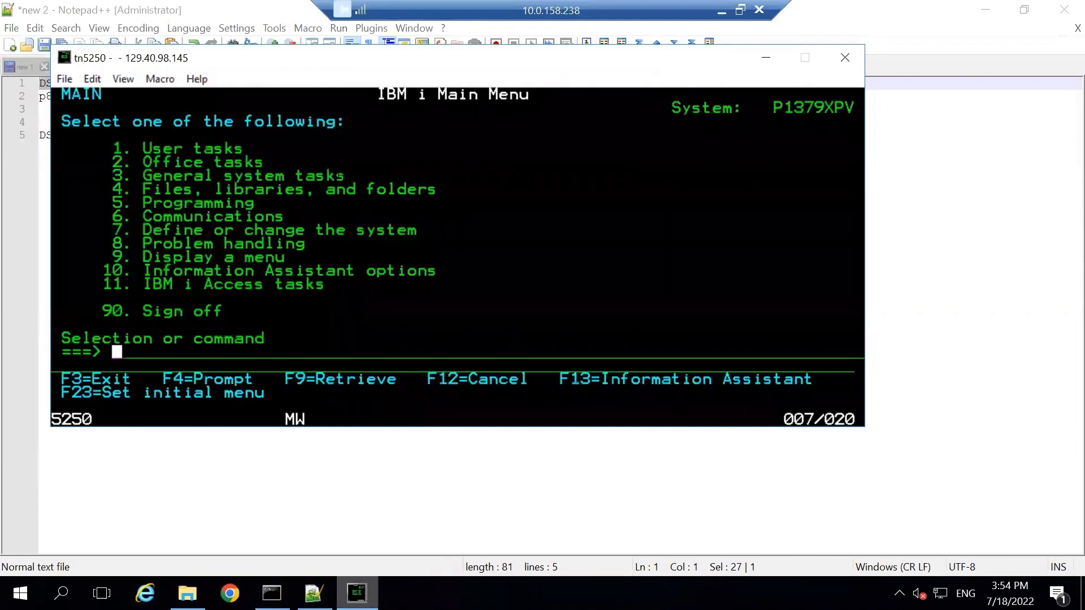
# - Take the command DSPUSRPRF USRPRF(mtsuper) TYPE(*ALL) from the Notepad++ notes and run it in the tn5250 terminal
pyautogui.hotkey('alt', 'Tab')
pyautogui.click(325, 138)
pyautogui.hotkey('shift', 'Home')
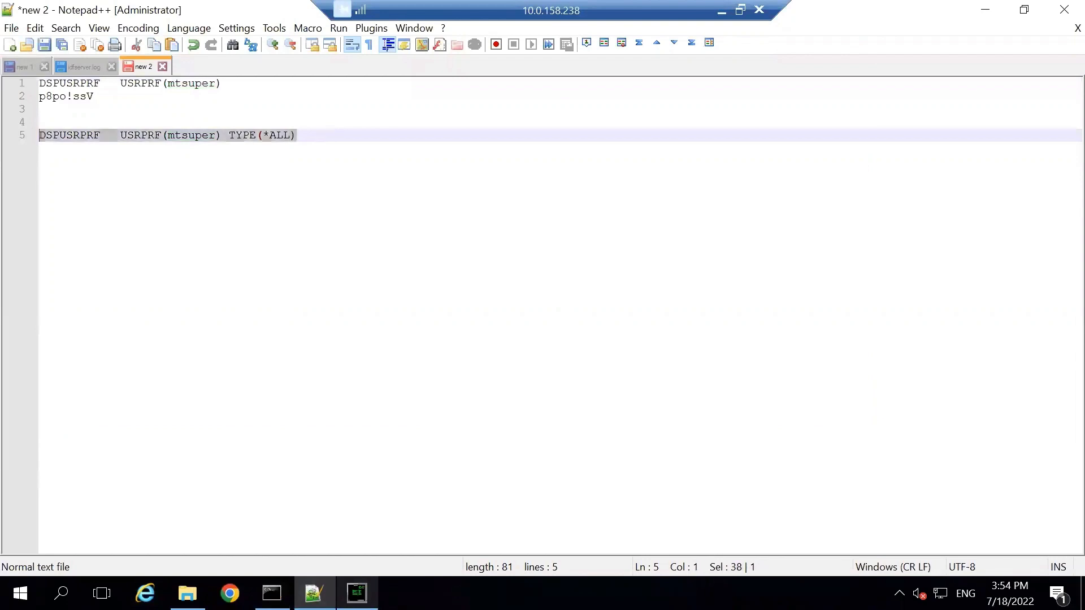
pyautogui.hotkey('alt', 'Tab')
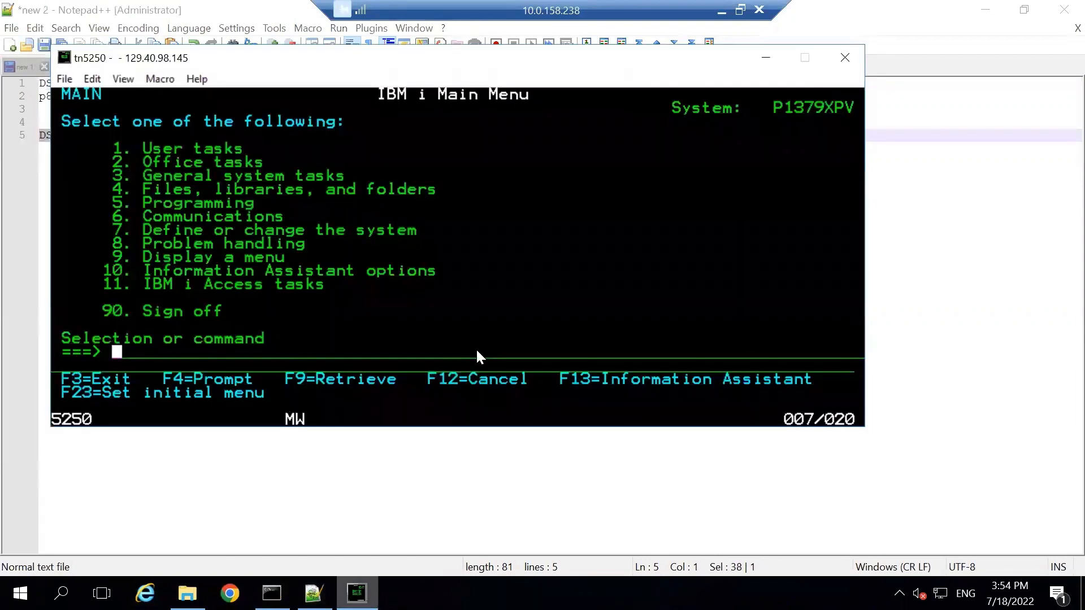
pyautogui.write('DSPUSRPRF USRPRF(MTSUPER) TYPE(*BASIC)')
pyautogui.press('Return')
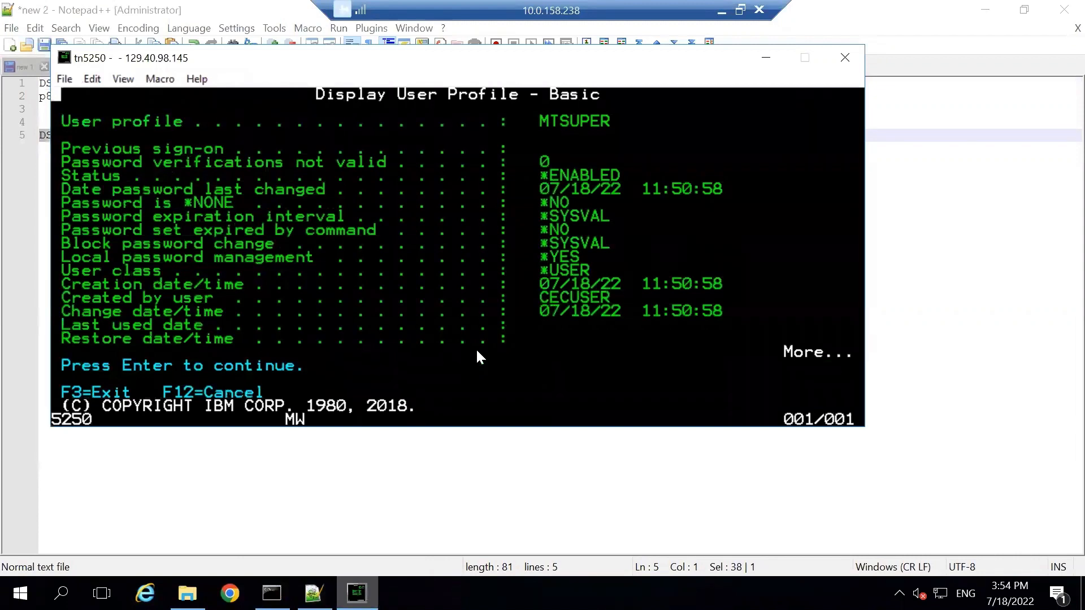
# - Page through mtsuper's full profile, from authorized commands and devices to owned objects and primary group objects
pyautogui.press('Return')
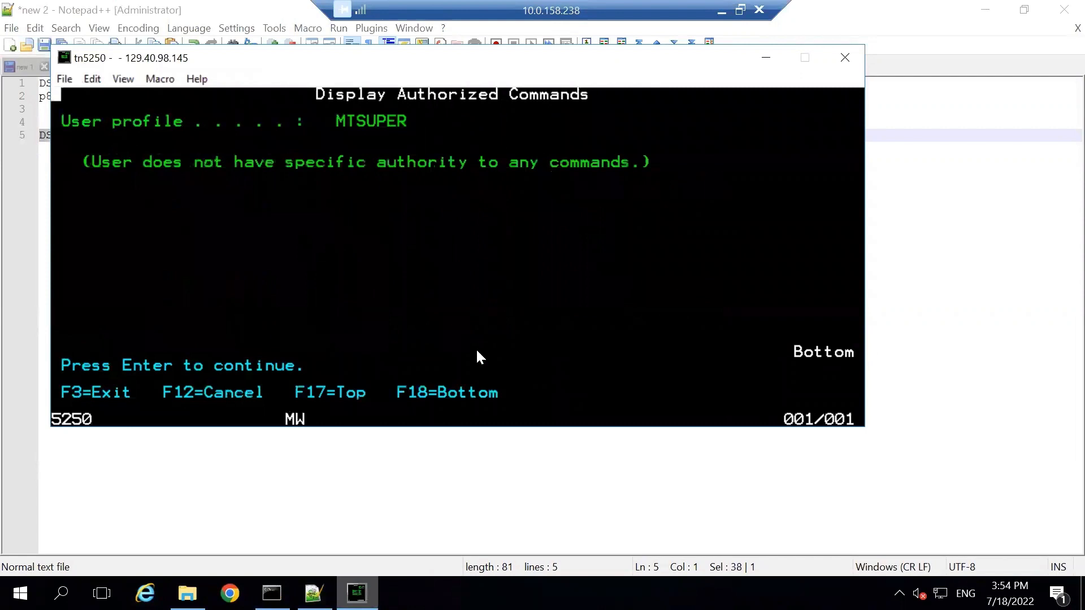
pyautogui.press('Return')
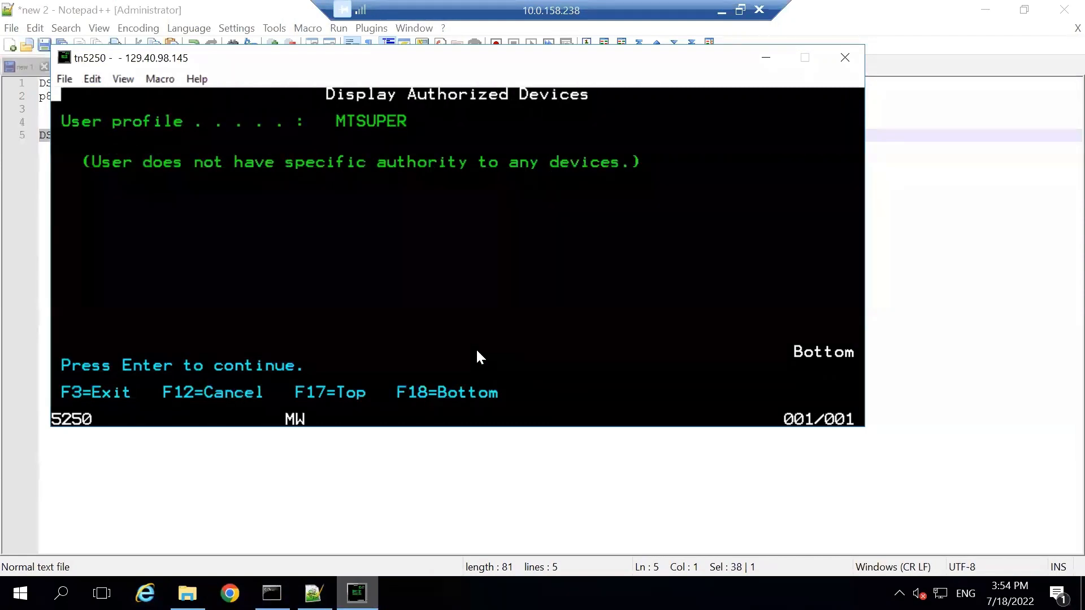
pyautogui.press('Return')
pyautogui.press('Return')
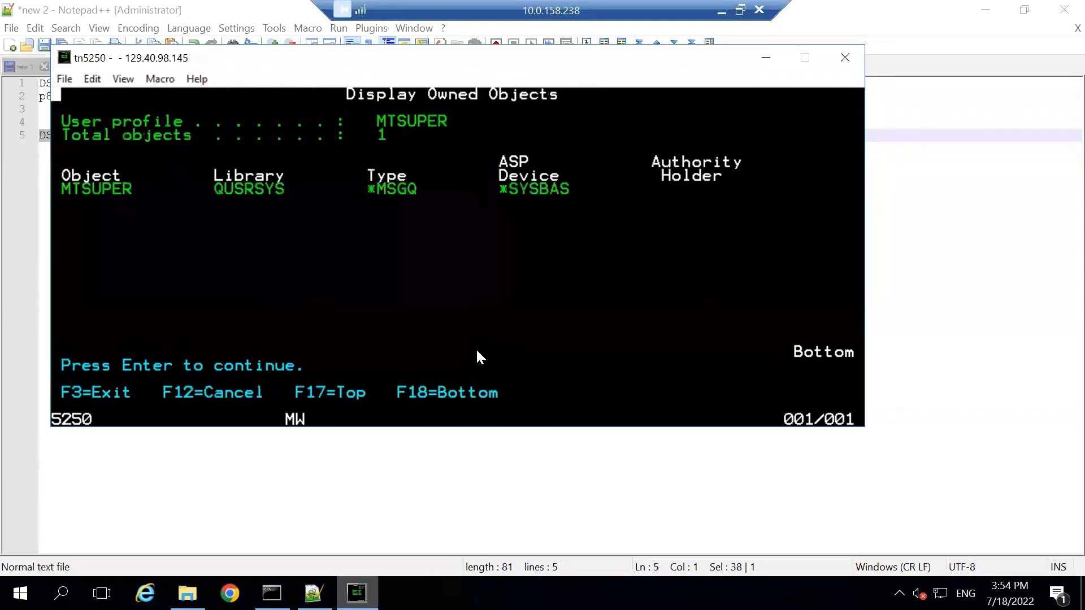
pyautogui.press('Return')
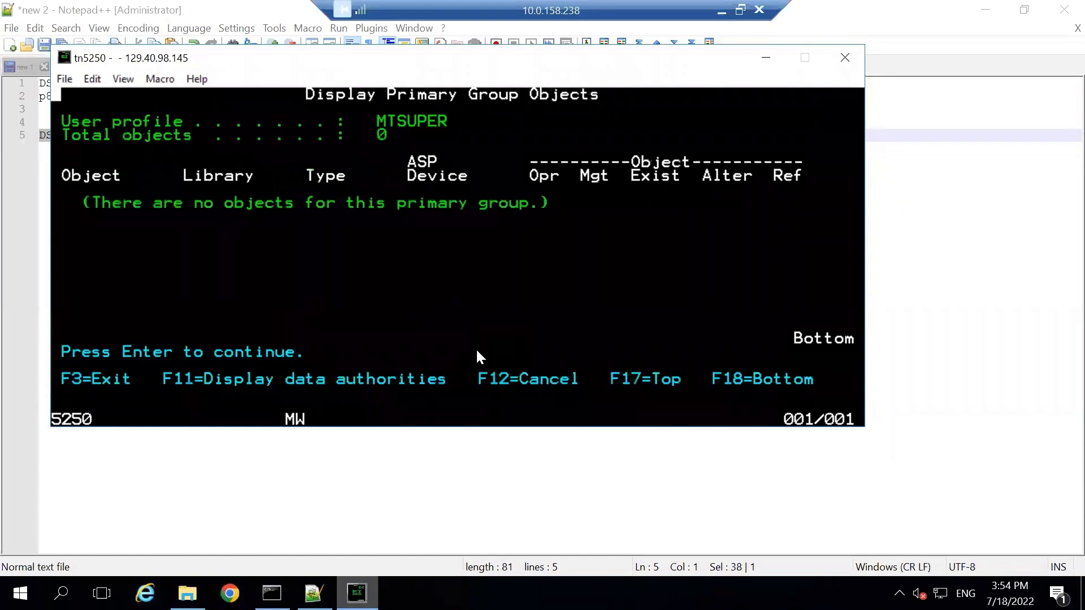
# - Leave the profile display and sign off from the current tn5250 session with option 90
pyautogui.press('Return')
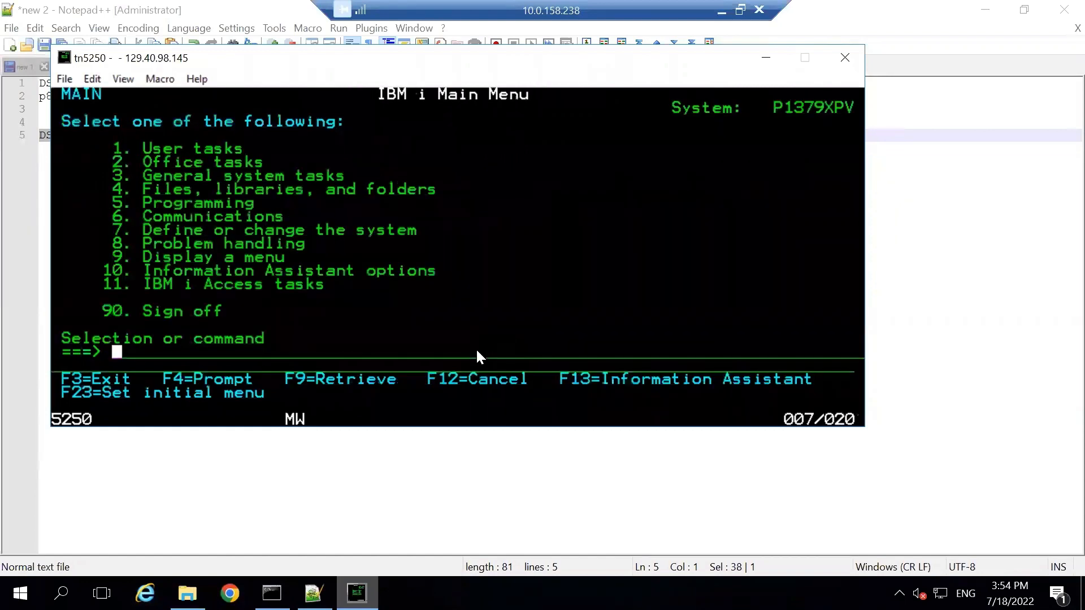
pyautogui.write('90')
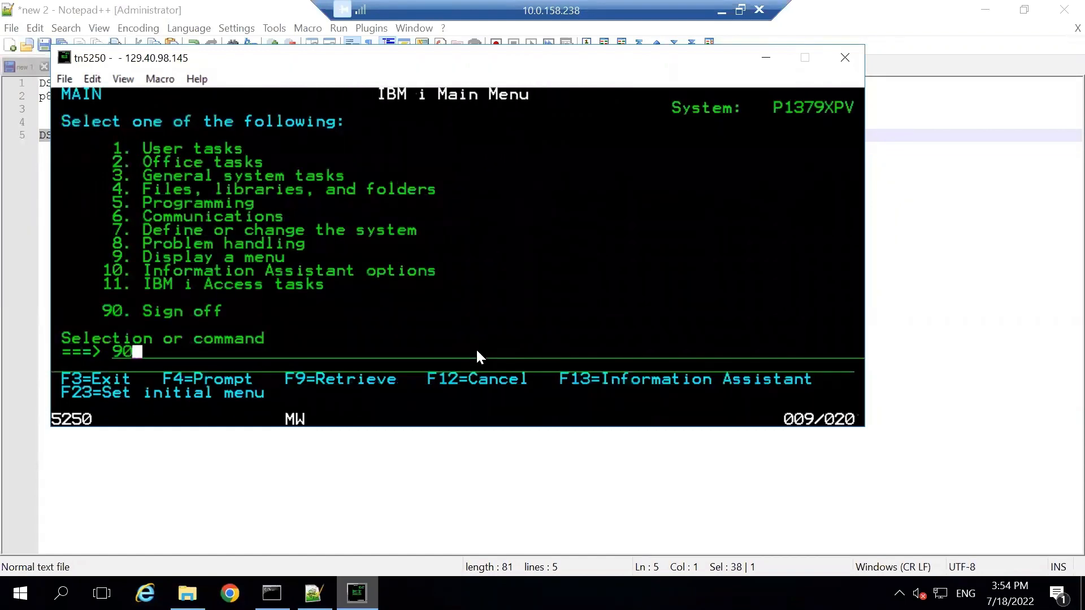
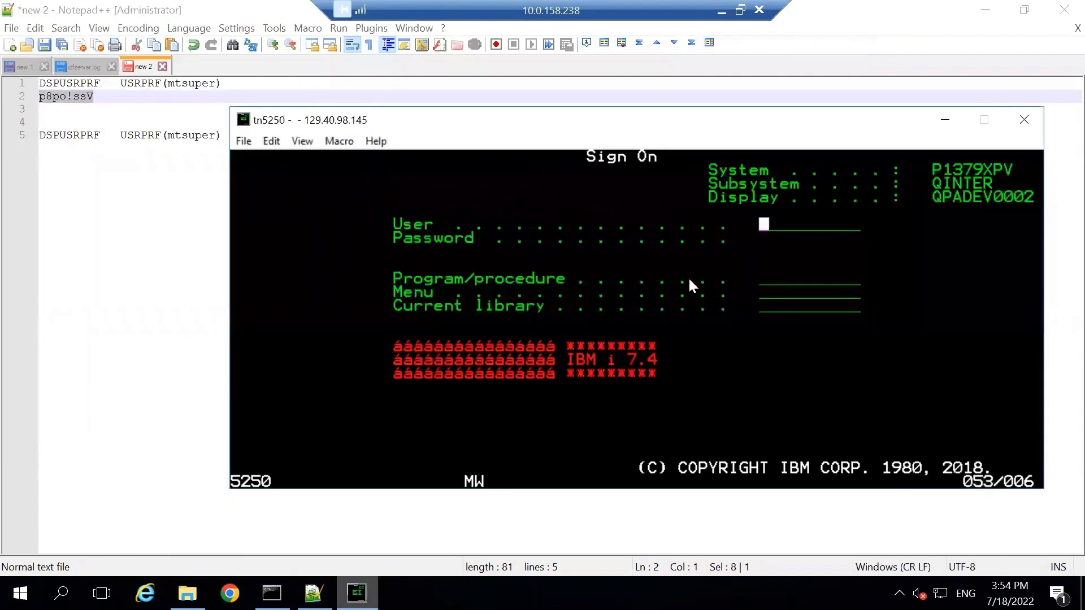
# - Sign on to the IBM i system as MTSUPER with the account password, and sign off again with option 90
pyautogui.write('MTSUPER')
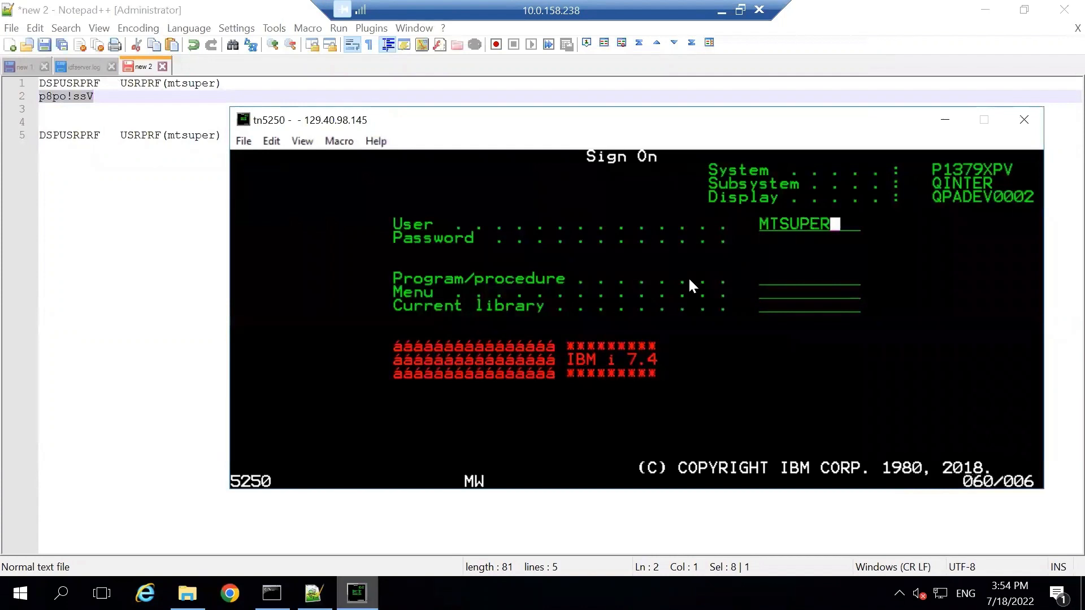
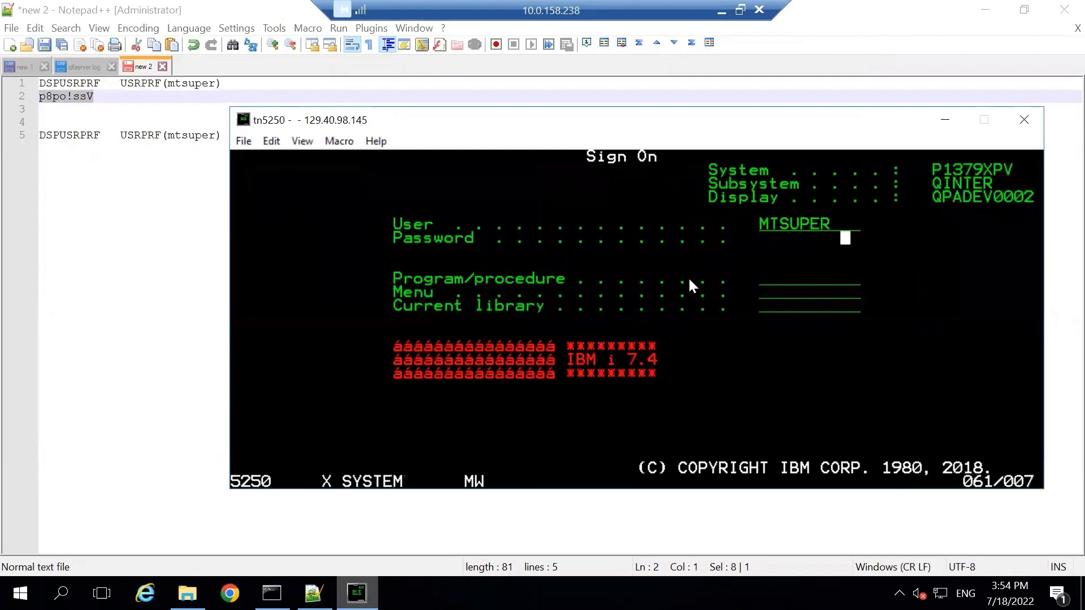
pyautogui.press('Return')
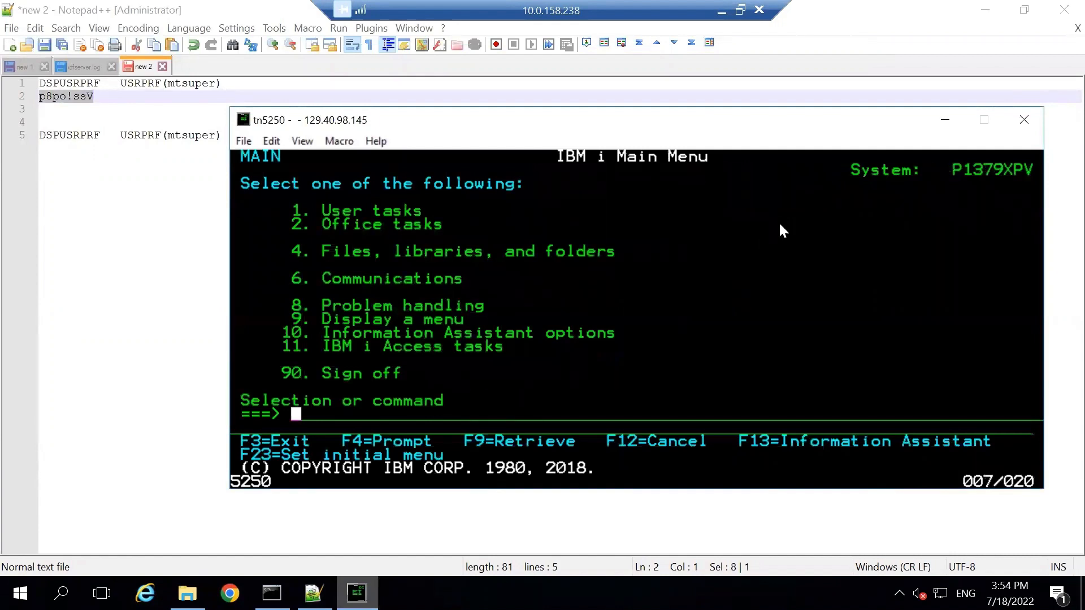
pyautogui.write('90')
pyautogui.press('Return')
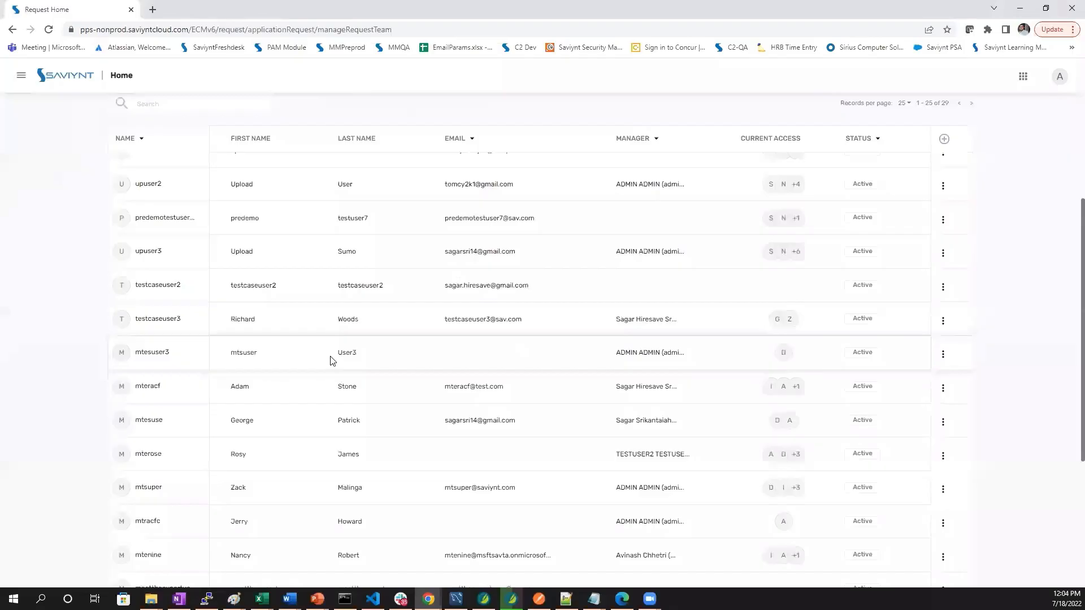
# - Switch to Saviynt in Chrome and open the Modify Access form for mtsuper's AS400_Integrations account
pyautogui.scroll(-1, 144, 361)
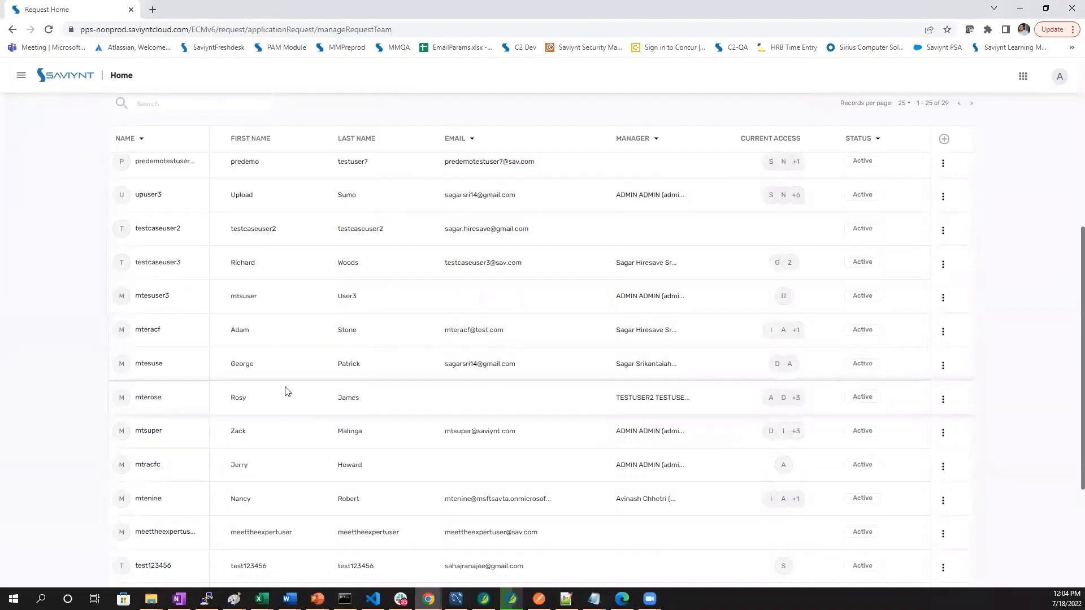
pyautogui.click(943, 434)
pyautogui.click(960, 452)
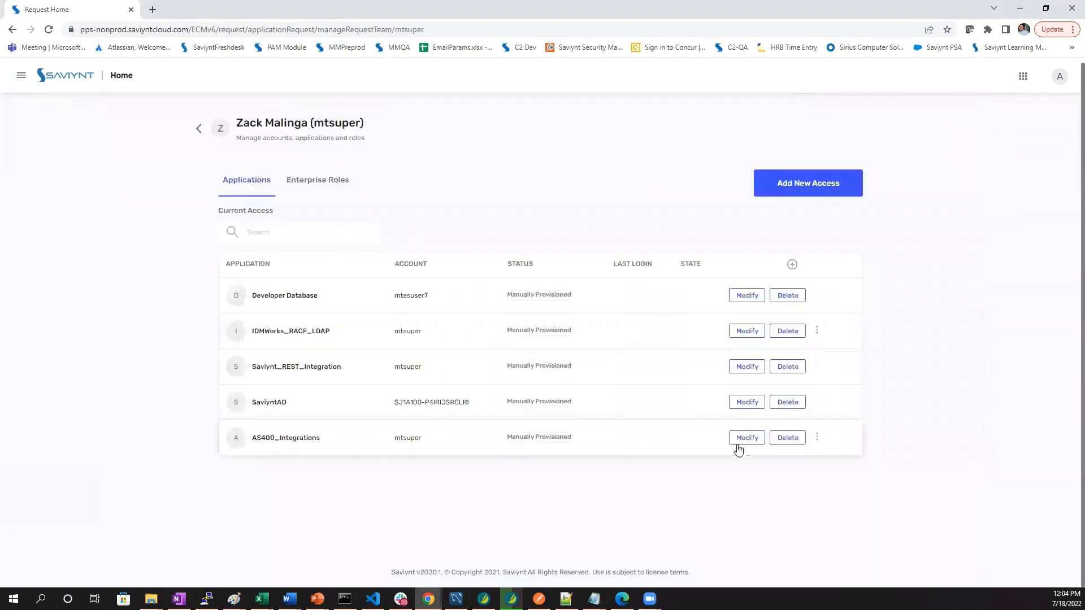
pyautogui.click(745, 440)
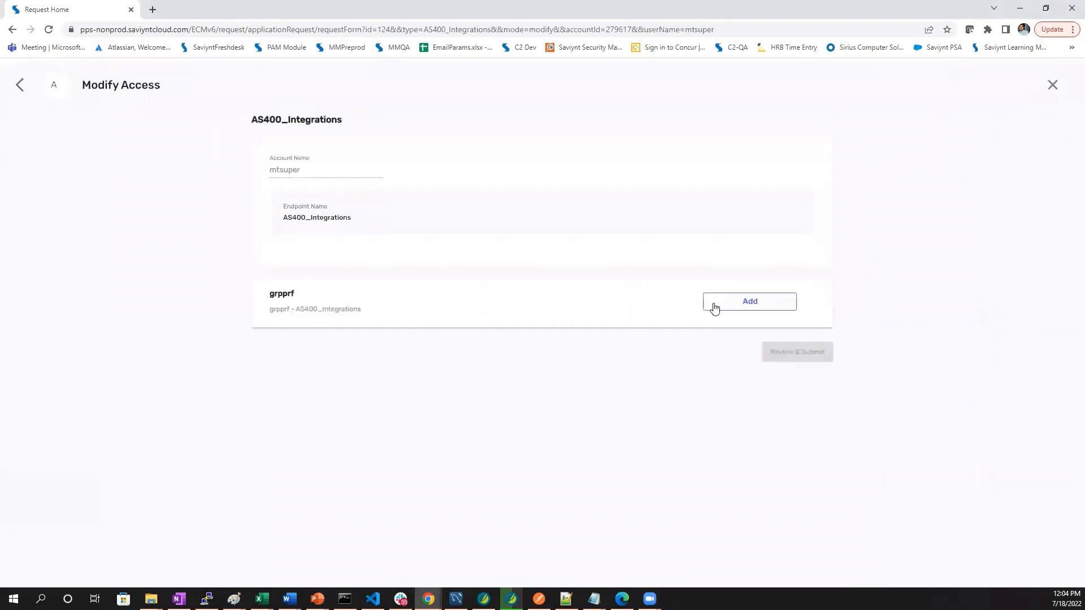
# - Add the grpprf entitlement U88592653 to mtsuper's AS400_Integrations access
pyautogui.click(715, 308)
pyautogui.doubleClick(417, 213)
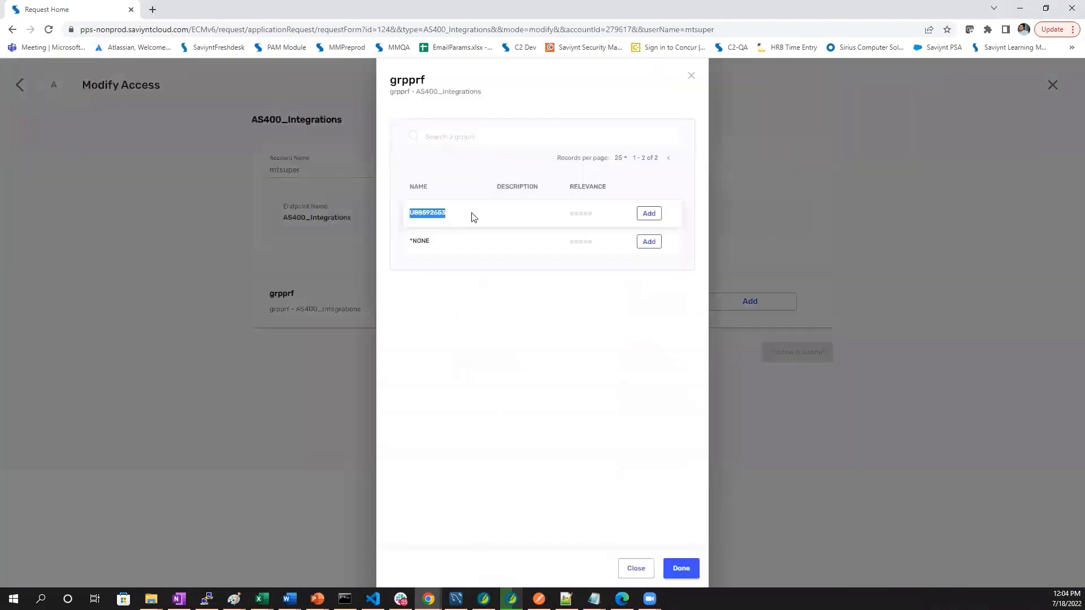
pyautogui.click(659, 216)
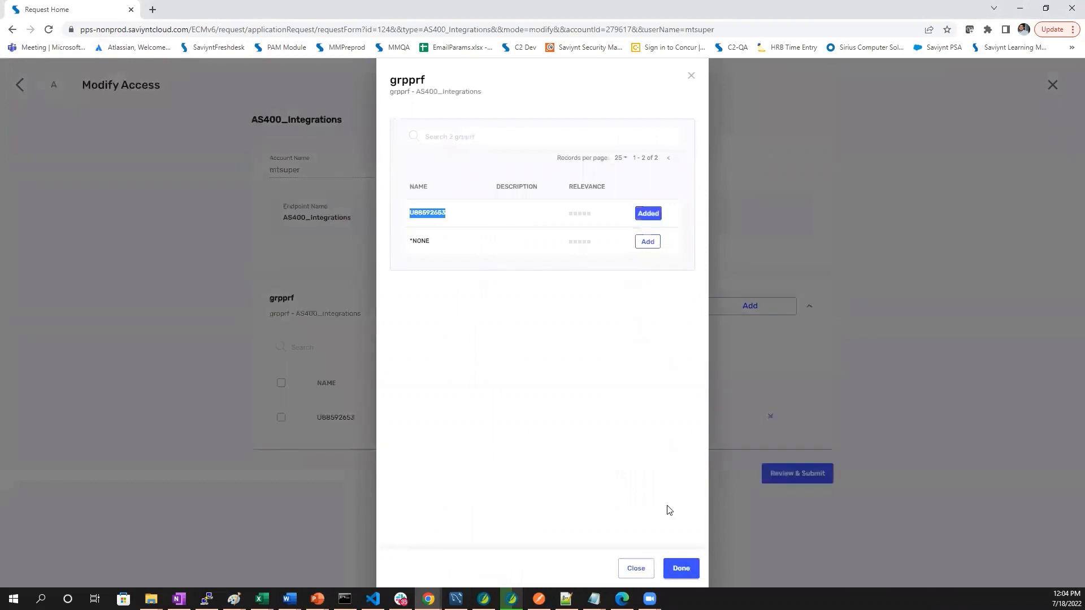
pyautogui.click(680, 567)
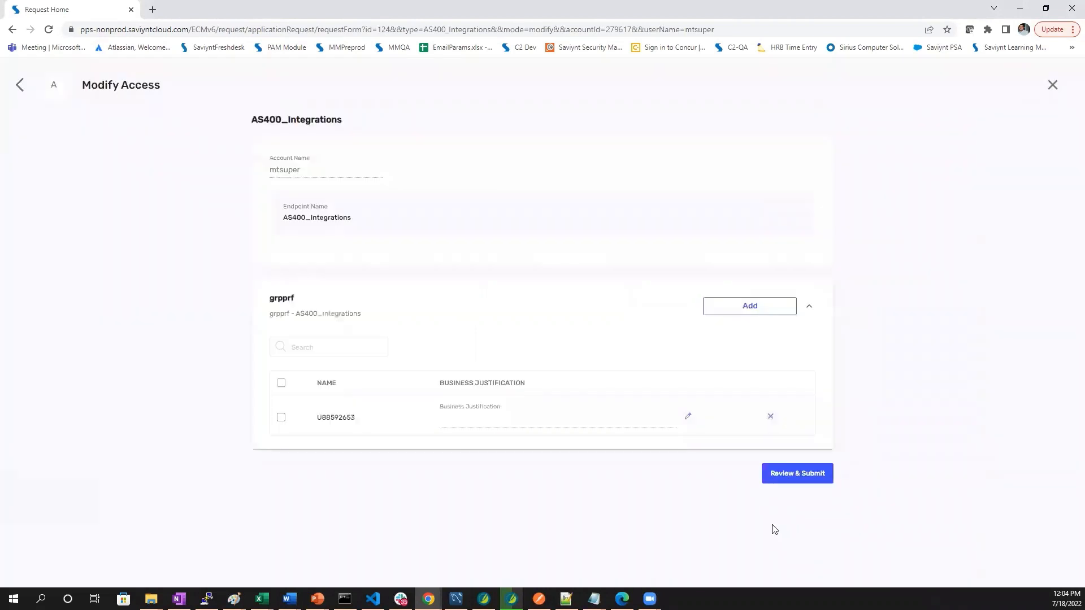
# - Review the access modification, confirm that the access was reviewed and is needed, and submit the request
pyautogui.click(793, 472)
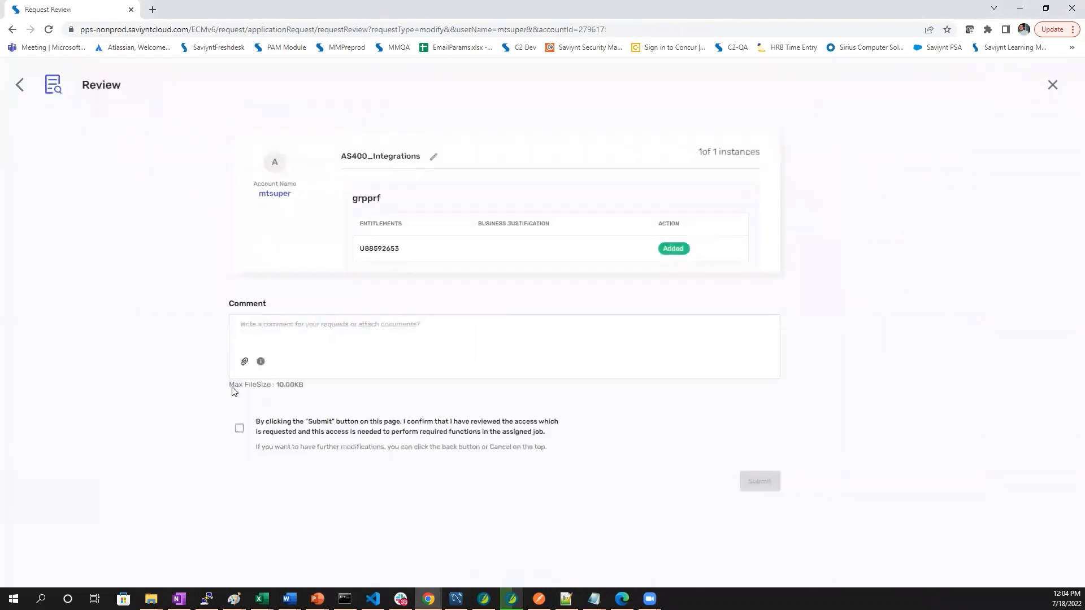
pyautogui.click(239, 428)
pyautogui.click(760, 483)
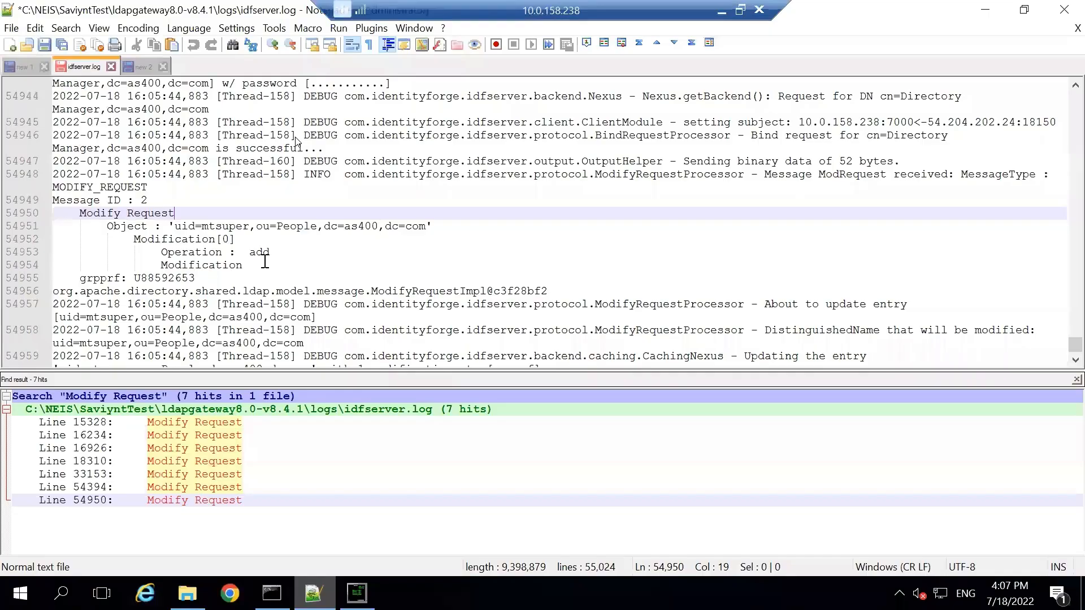
# - Examine mtsuper's latest Modify Request and the AS400 update entries that follow it in idfserver.log in Notepad++
pyautogui.scroll(-2, 265, 262)
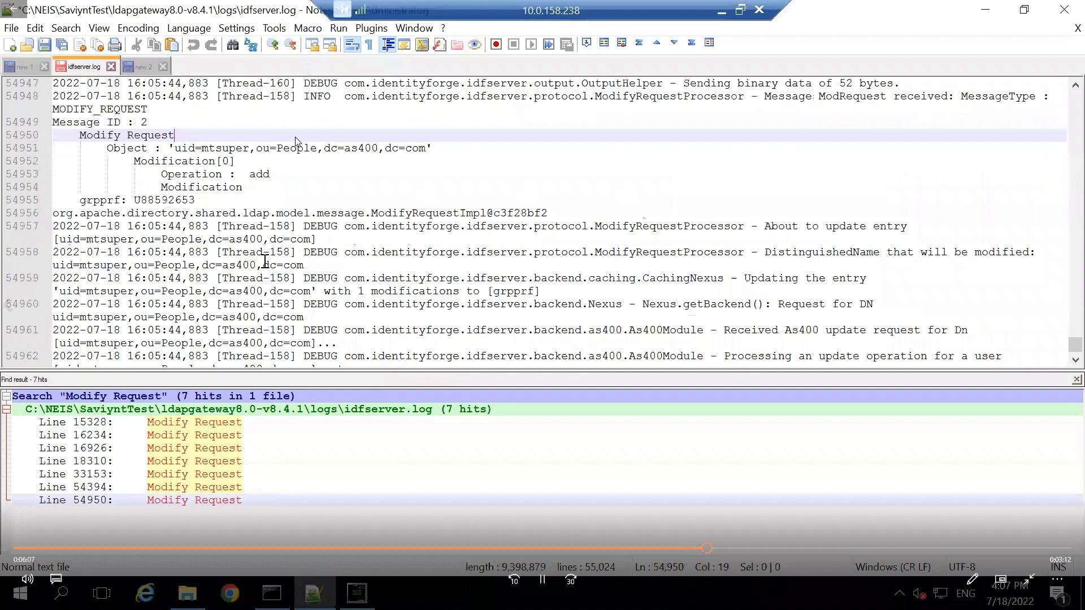
pyautogui.scroll(-4, 265, 261)
pyautogui.scroll(-1, 621, 100)
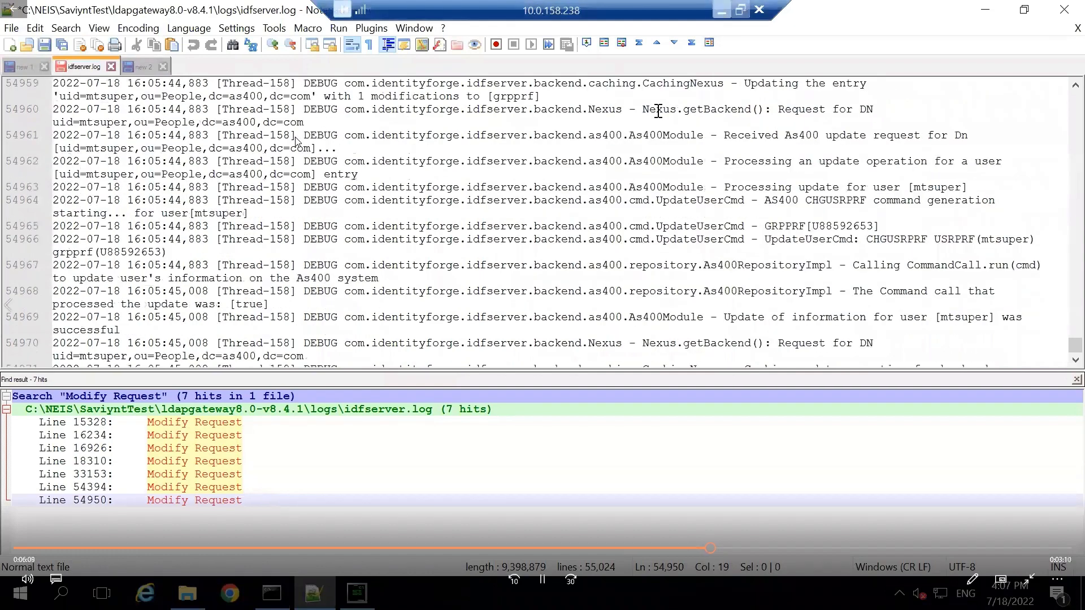
# - Switch to Apache Directory Studio, reload the uid=MTSUPER entry, and highlight its grpprf attribute
pyautogui.click(722, 10)
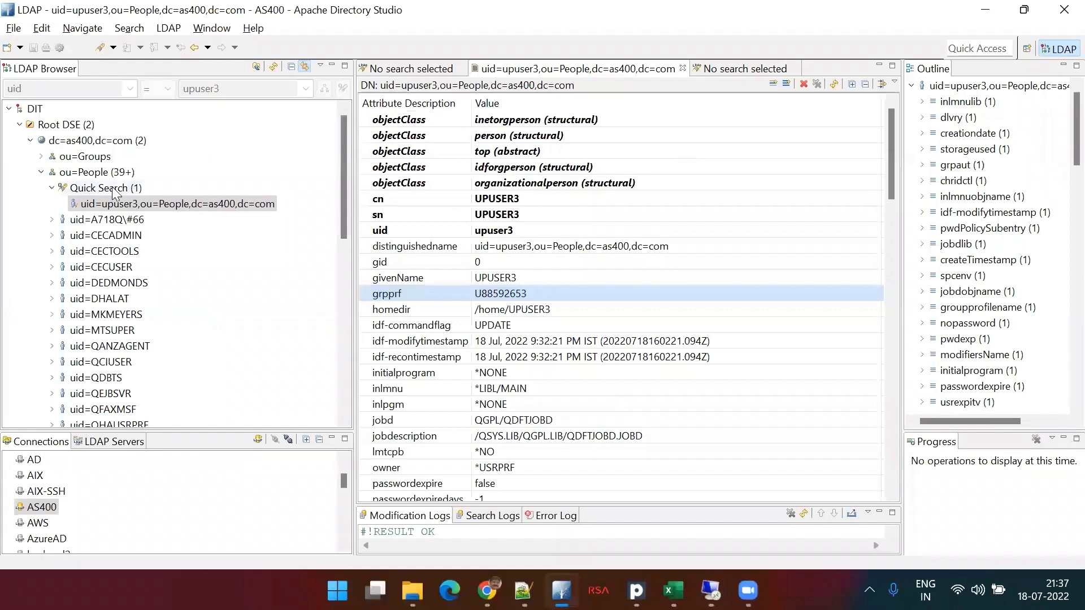
pyautogui.click(114, 330)
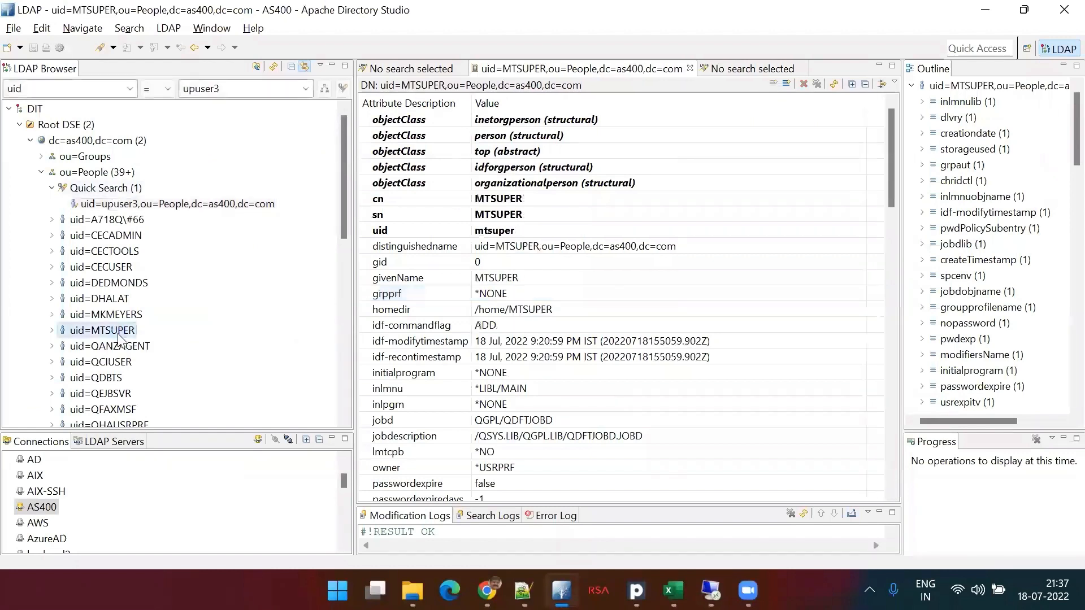
pyautogui.rightClick(118, 334)
pyautogui.click(187, 513)
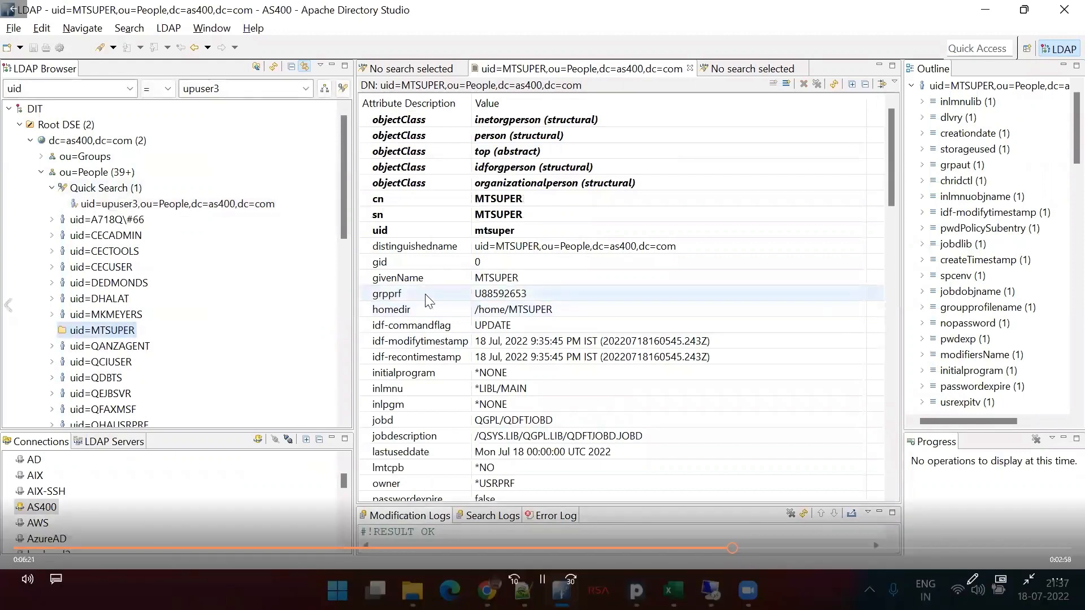
pyautogui.click(425, 294)
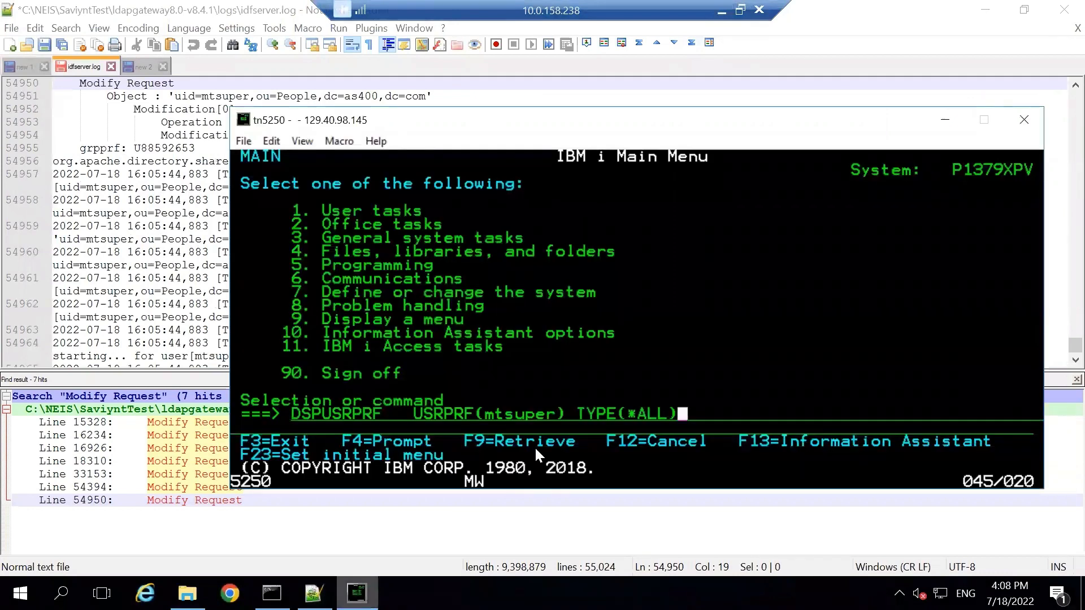
# - Run DSPUSRPRF USRPRF(mtsuper) TYPE(*ALL) in the tn5250 terminal and page to the authorized objects, pointing out U88592653
pyautogui.press('Return')
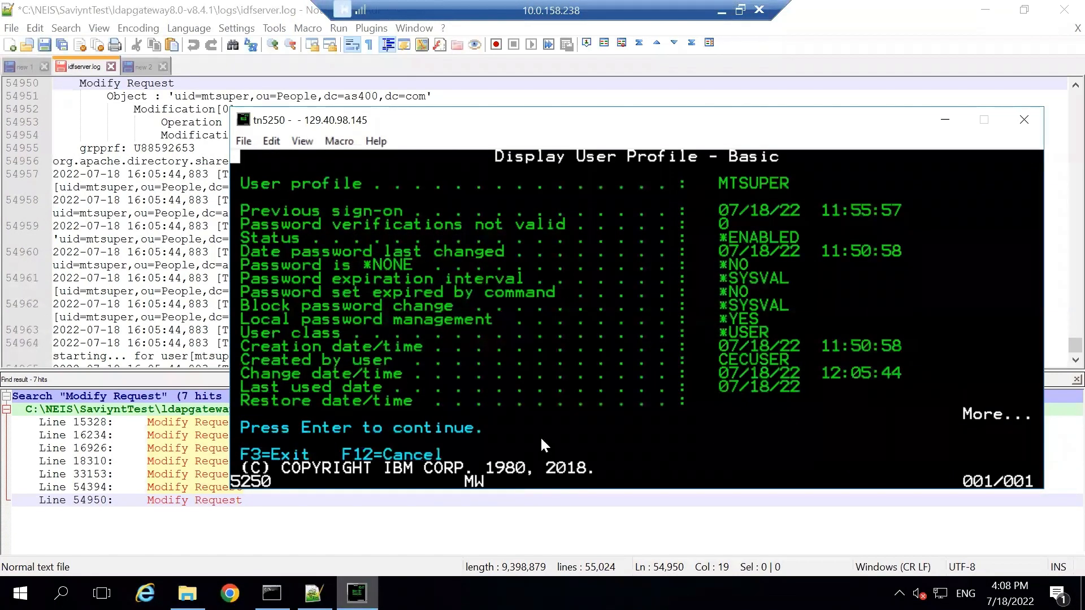
pyautogui.press('Return')
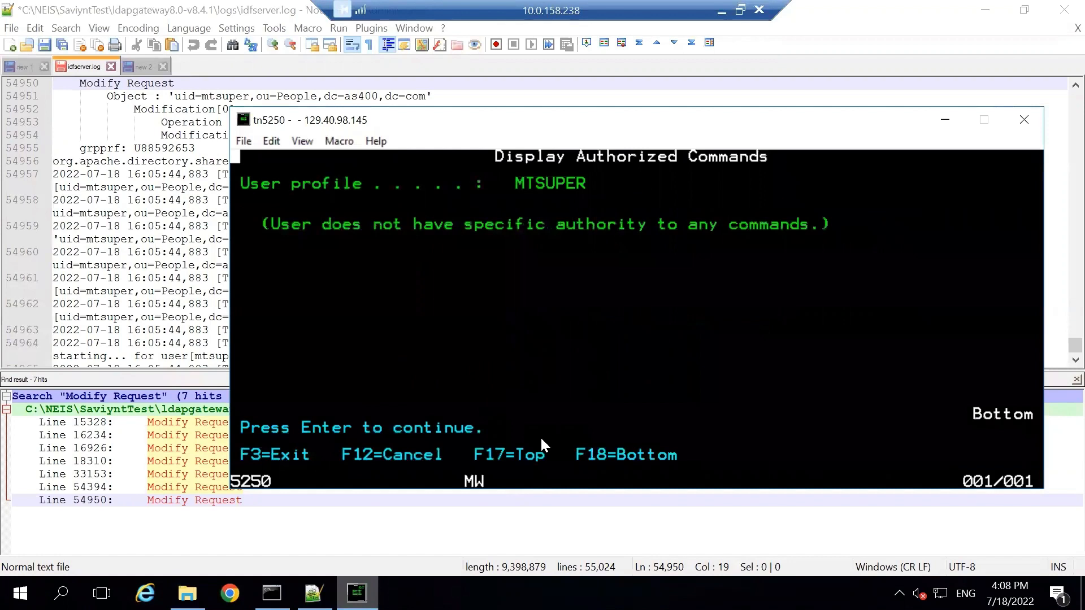
pyautogui.press('Return')
pyautogui.press('Return')
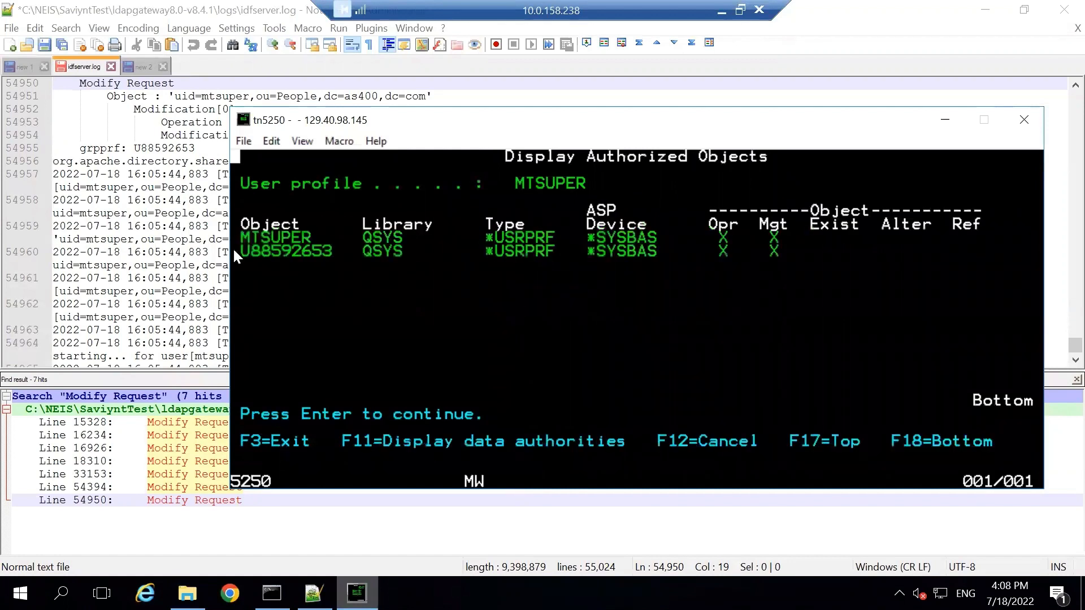
pyautogui.moveTo(255, 253); pyautogui.dragTo(411, 256)
pyautogui.moveTo(585, 271); pyautogui.dragTo(643, 308)
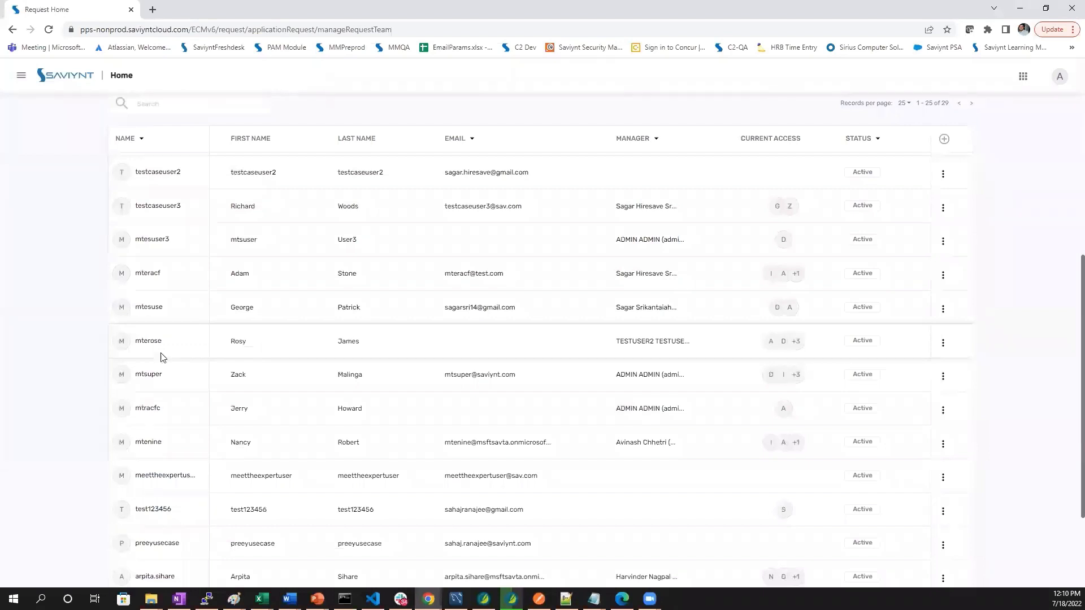
# - In Saviynt, open mtsuper's current access and request that the AS400_Integrations account be disabled, without a comment
pyautogui.click(942, 378)
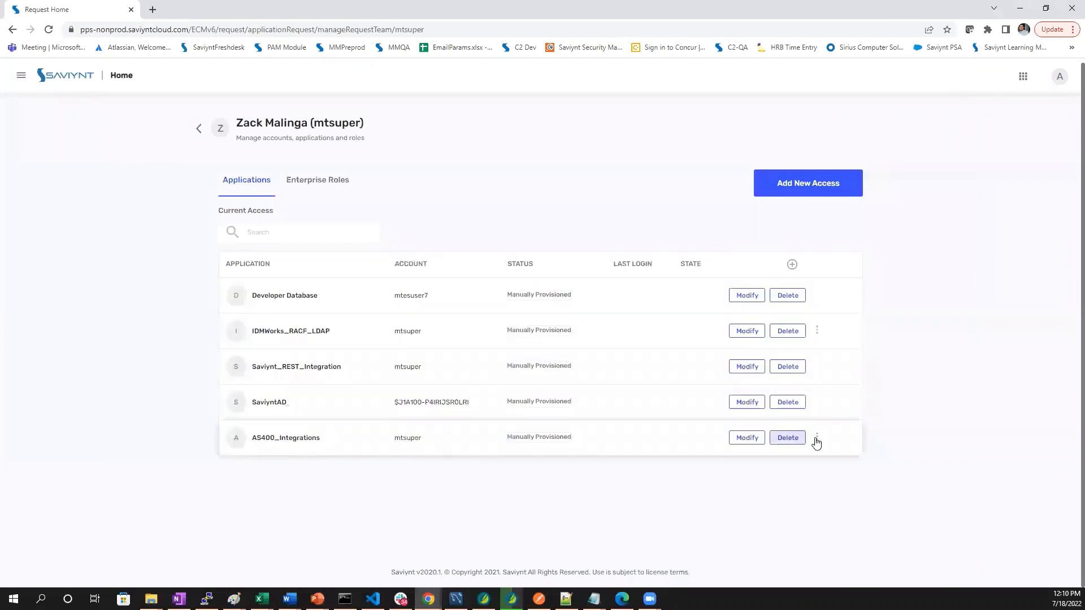
pyautogui.click(817, 439)
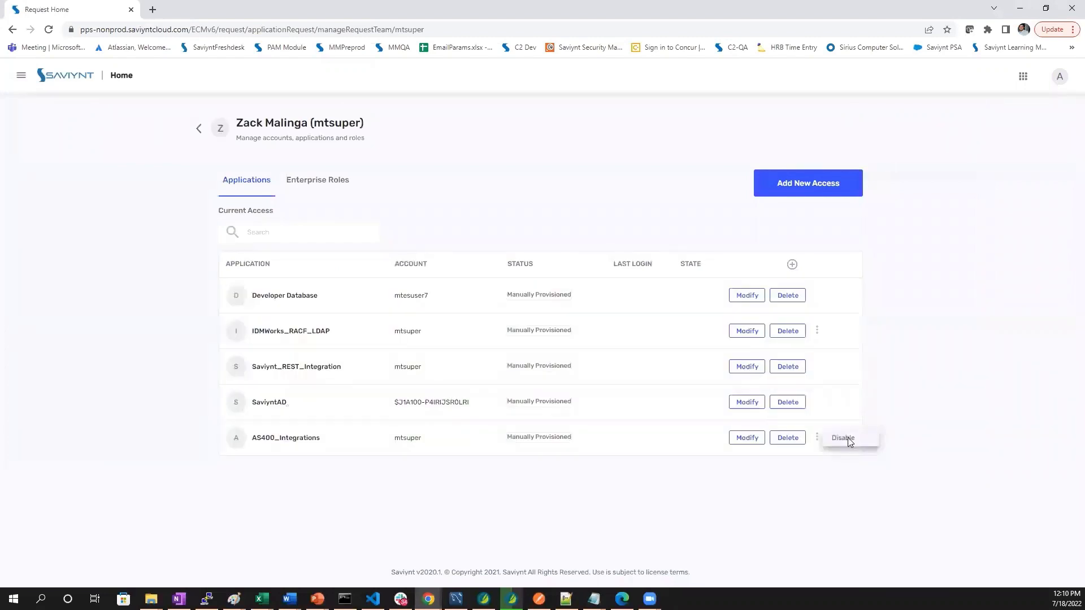
pyautogui.click(843, 439)
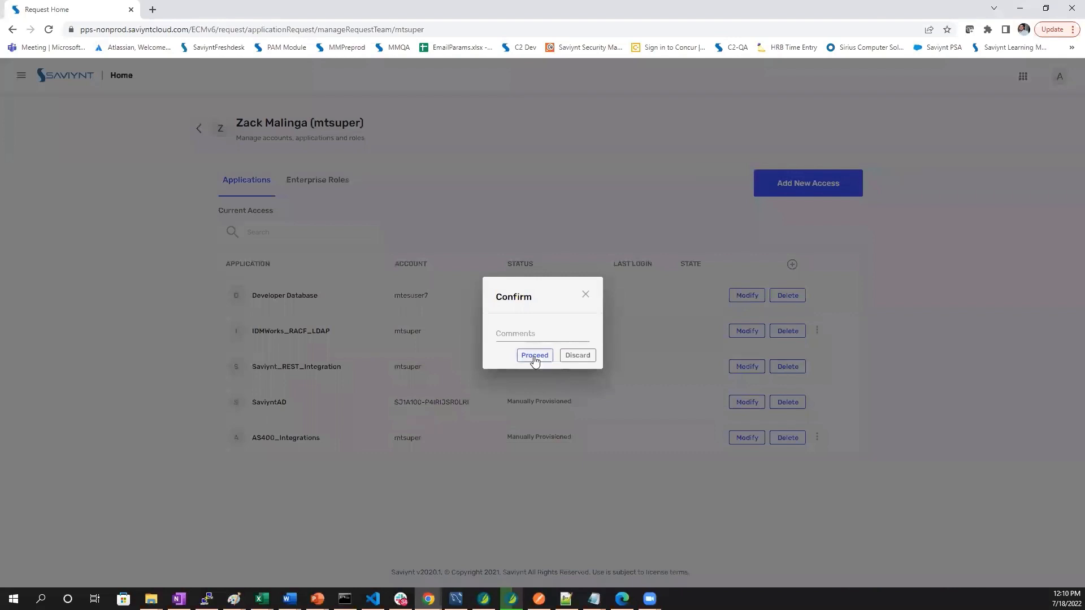
pyautogui.click(535, 356)
# - Check the replace operation in idfserver.log, and run DSPUSRPRF USRPRF(mtsuper) from the Notepad++ notes in the tn5250 terminal
pyautogui.moveTo(284, 253); pyautogui.dragTo(325, 253)
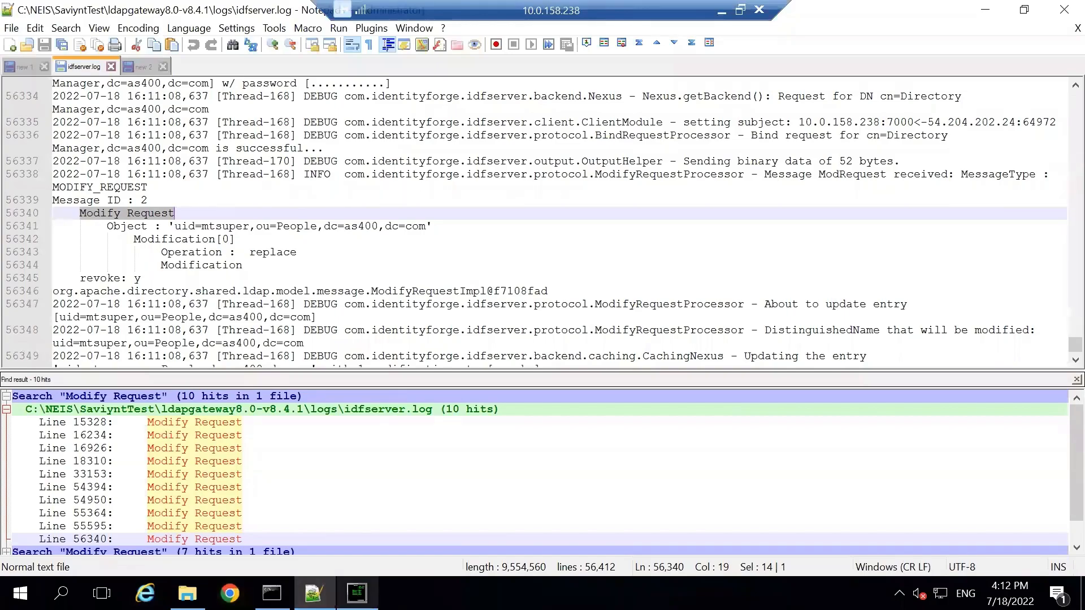
pyautogui.click(357, 593)
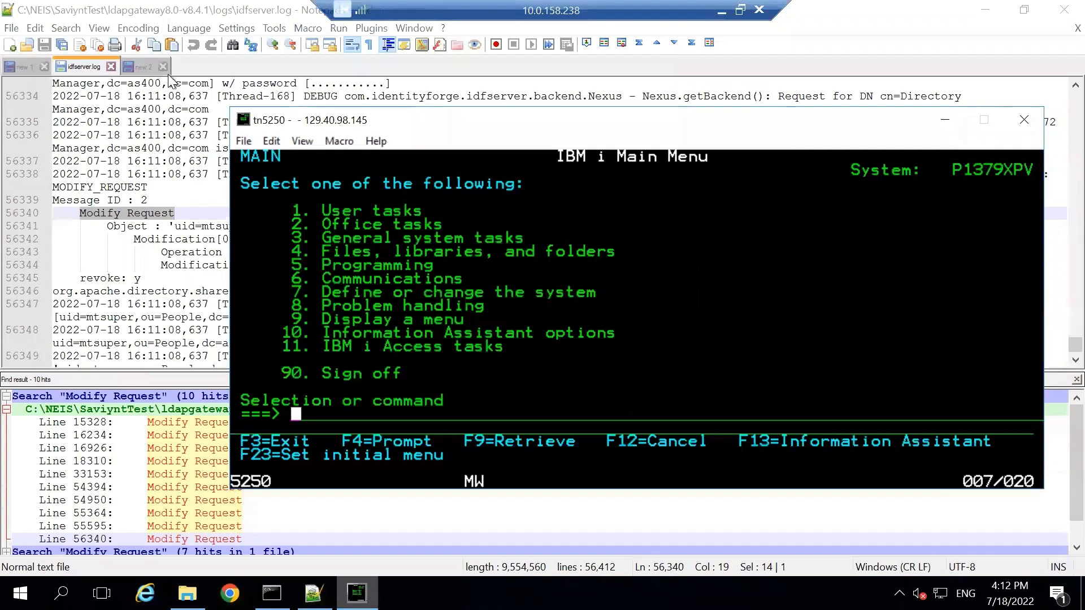
pyautogui.click(146, 69)
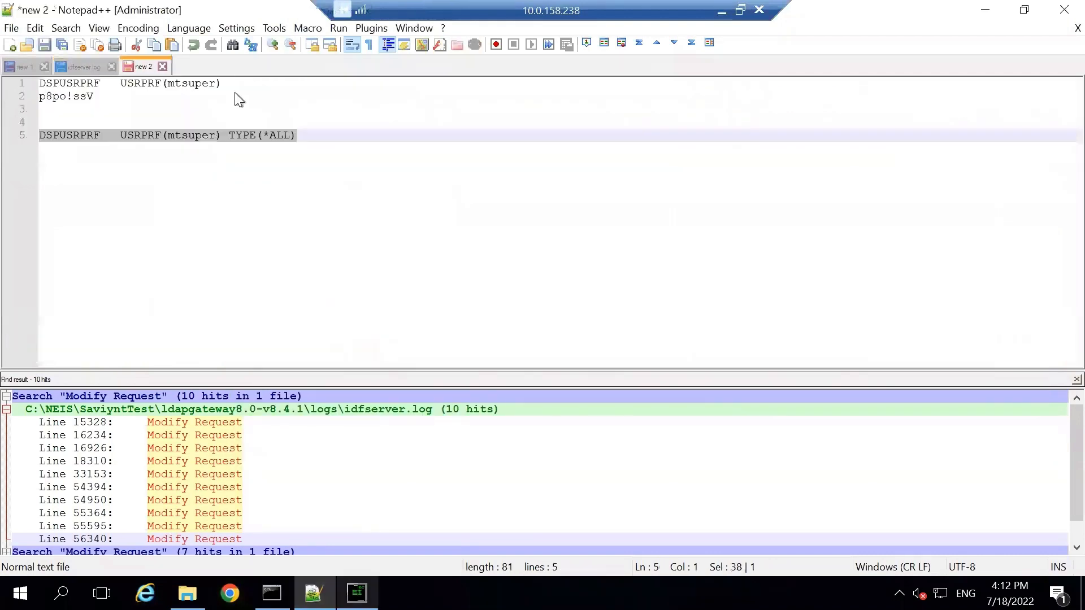
pyautogui.click(240, 83)
pyautogui.hotkey('shift', 'Home')
pyautogui.hotkey('ctrl', 'c')
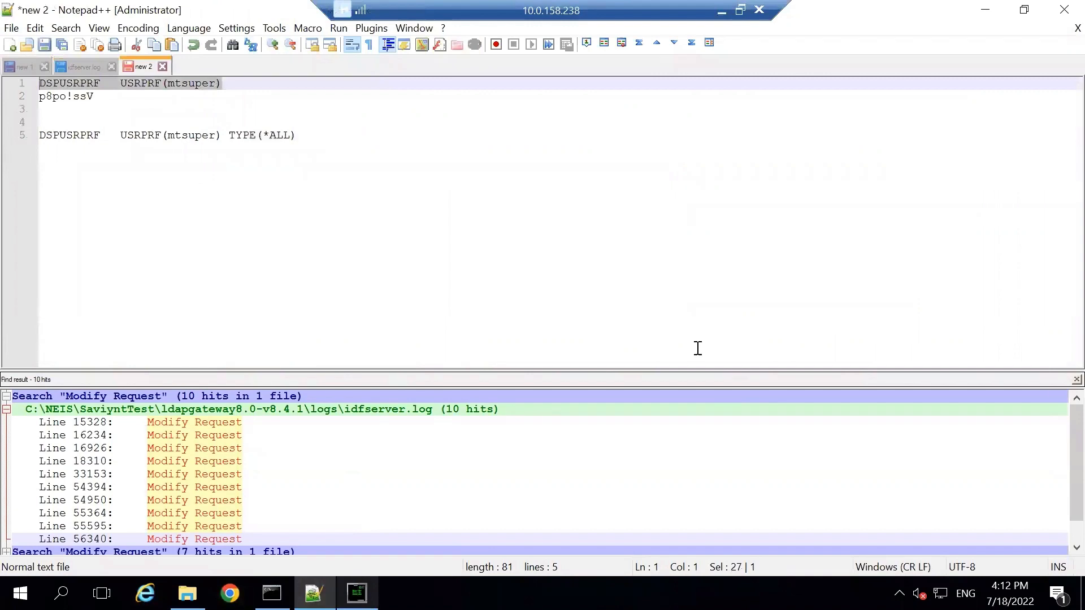
pyautogui.hotkey('alt', 'Tab')
pyautogui.hotkey('ctrl', 'v')
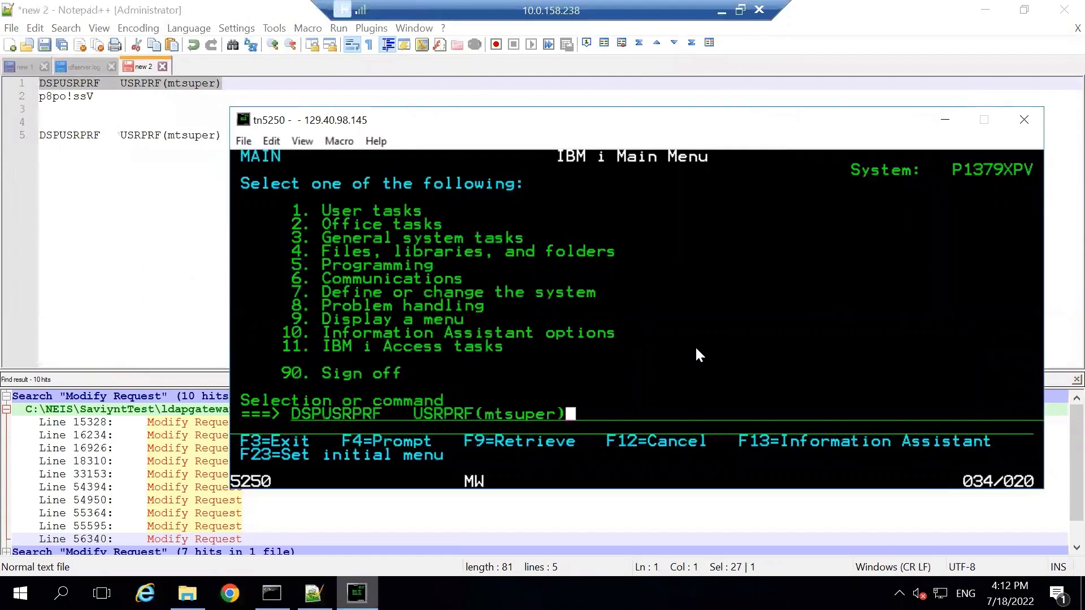
pyautogui.press('Return')
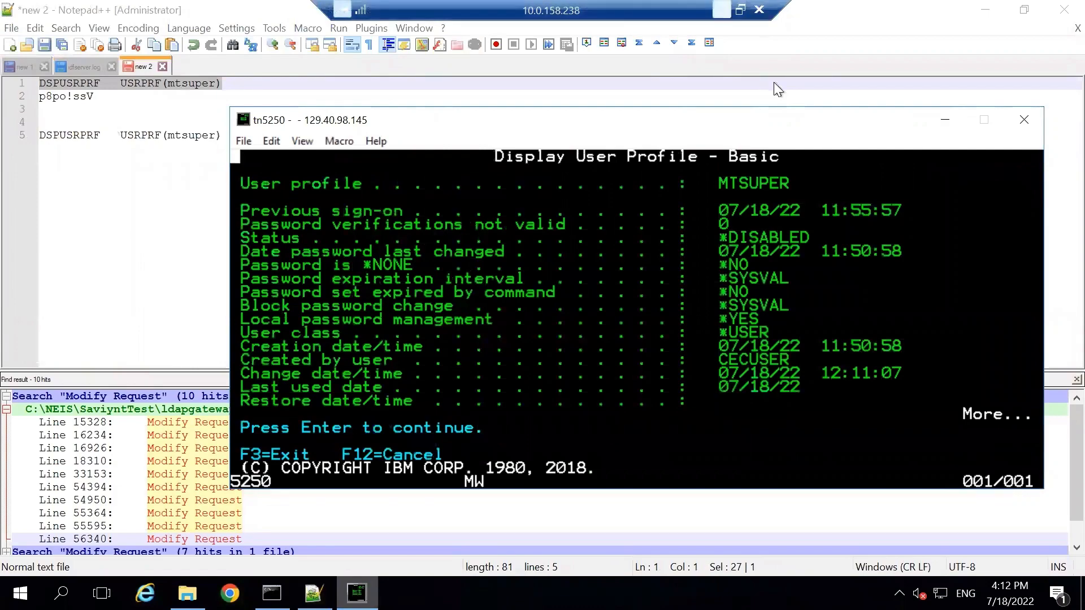
# - In Apache Directory Studio, reload the uid=MTSUPER entry and examine its revoke and status attributes
pyautogui.hotkey('alt', 'Tab')
pyautogui.scroll(4, 190, 282)
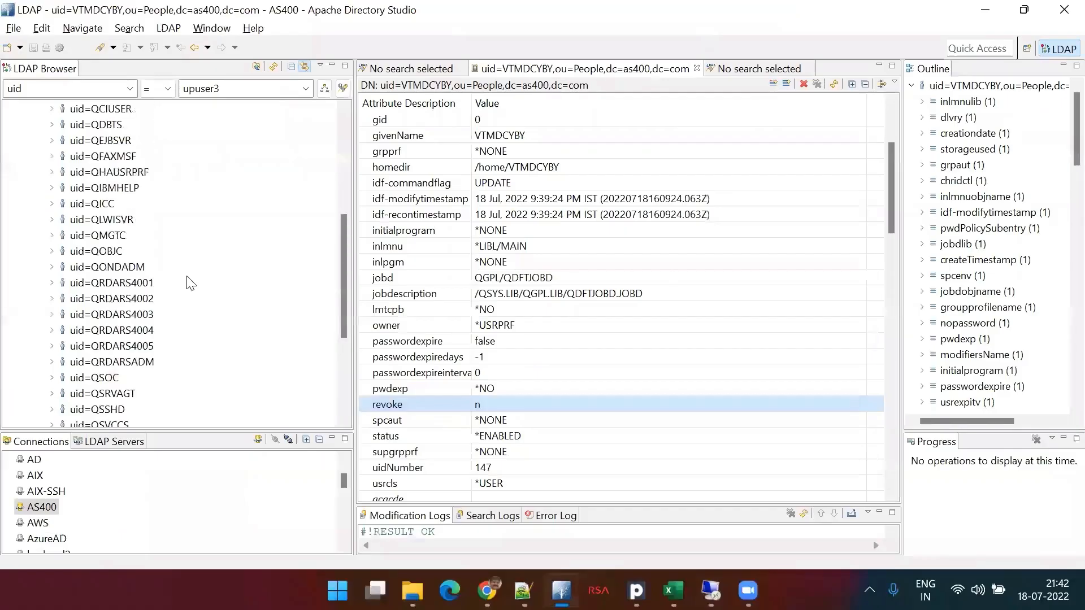
pyautogui.scroll(3, 190, 282)
pyautogui.click(110, 220)
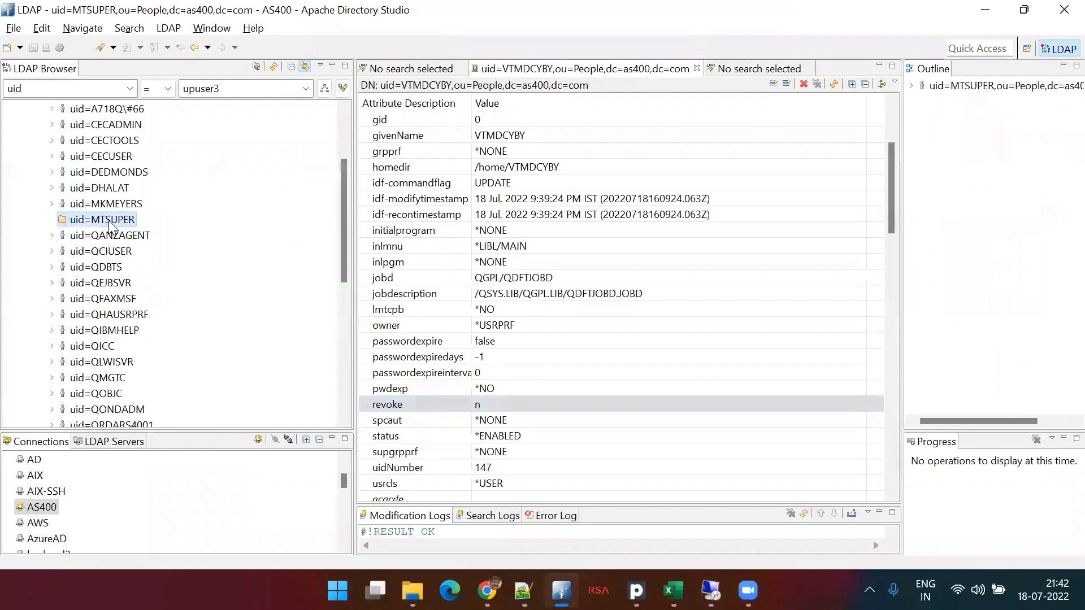
pyautogui.rightClick(110, 225)
pyautogui.click(206, 514)
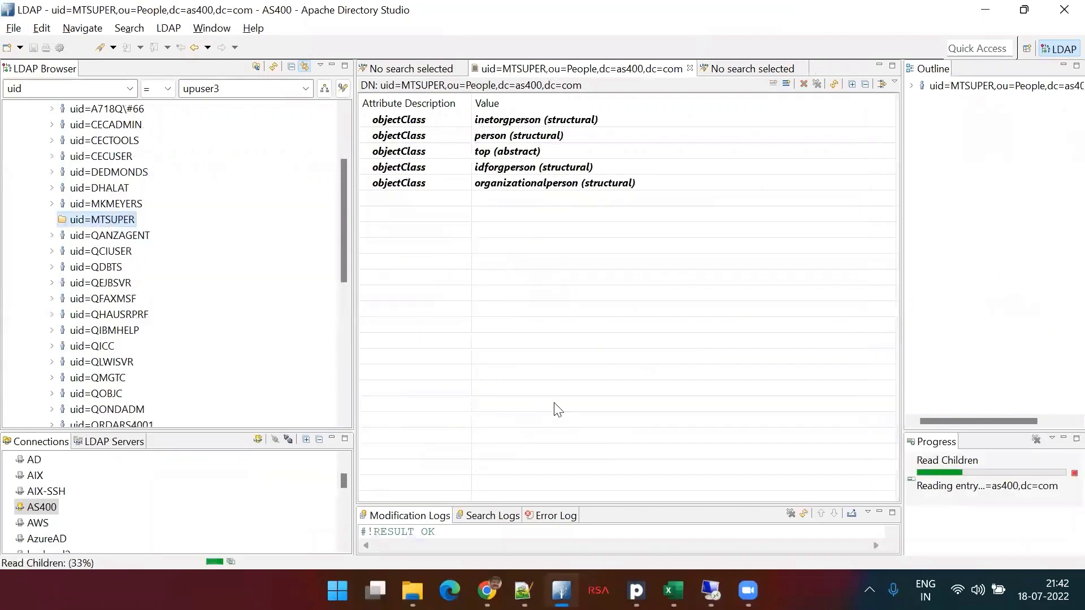
pyautogui.scroll(-3, 561, 405)
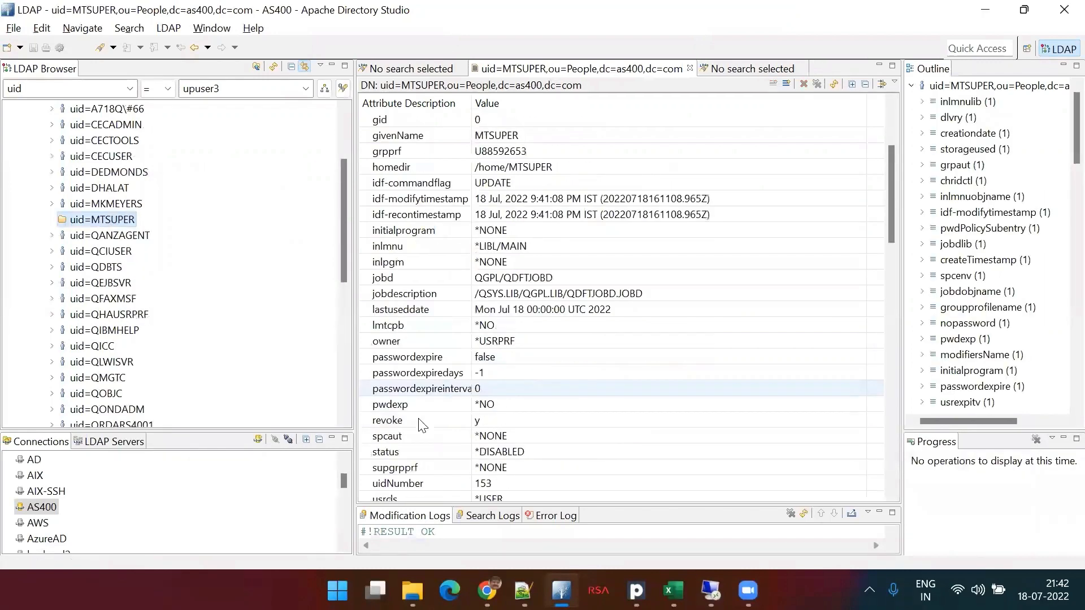
pyautogui.click(550, 418)
pyautogui.scroll(-1, 549, 419)
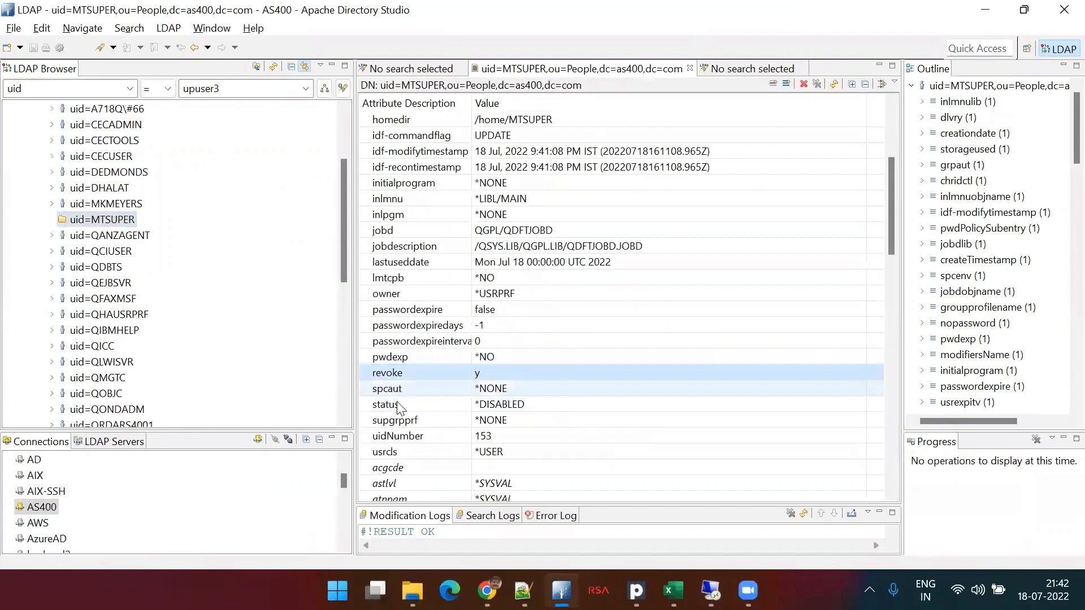